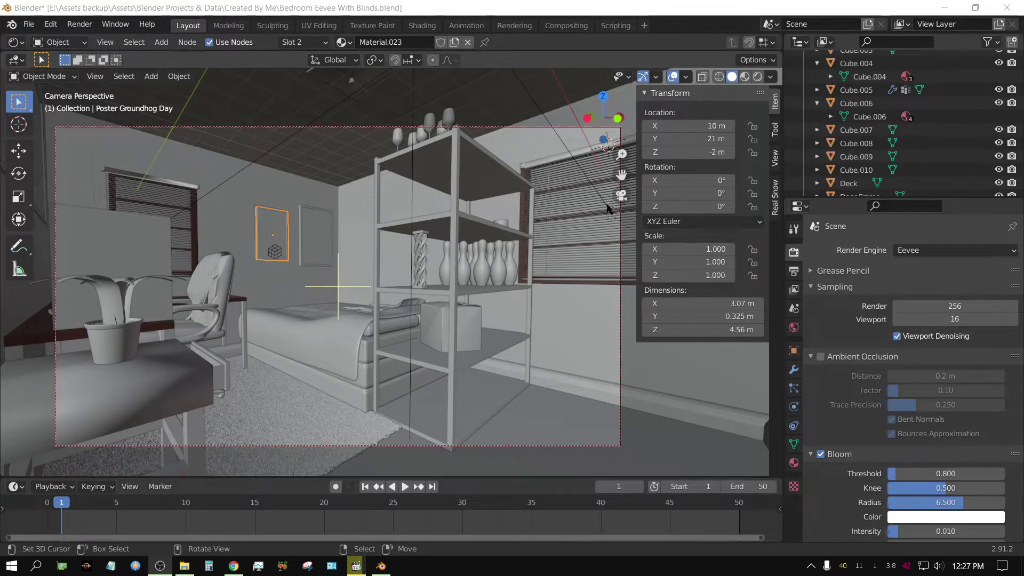
Switch the viewport to rendered shading and examine the light and contact shadow settings of the area light at the blinds-covered window.
{"action": "left_click", "coordinate": [759, 78]}
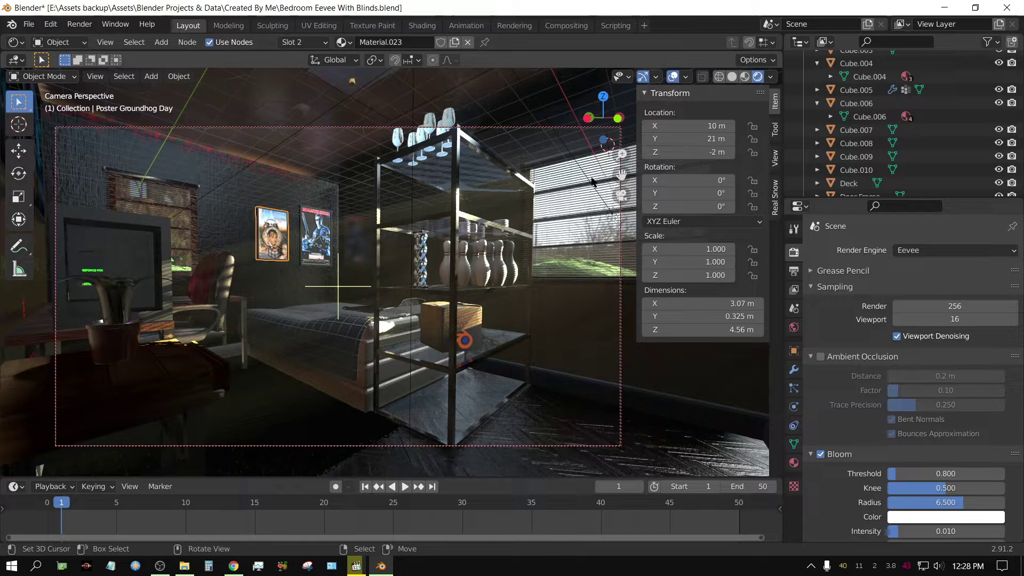
{"action": "left_click", "coordinate": [565, 146]}
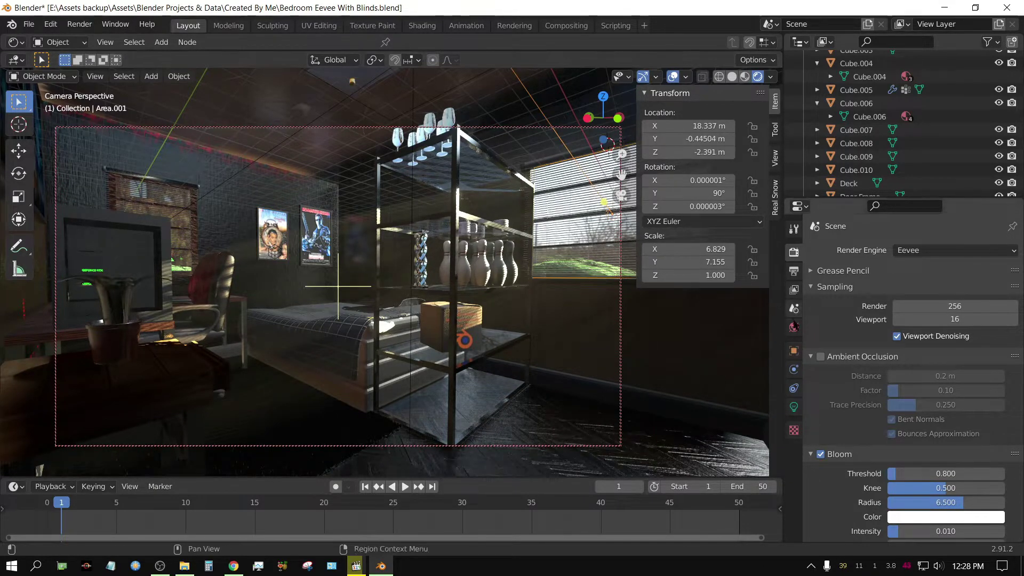
{"action": "left_click", "coordinate": [793, 407]}
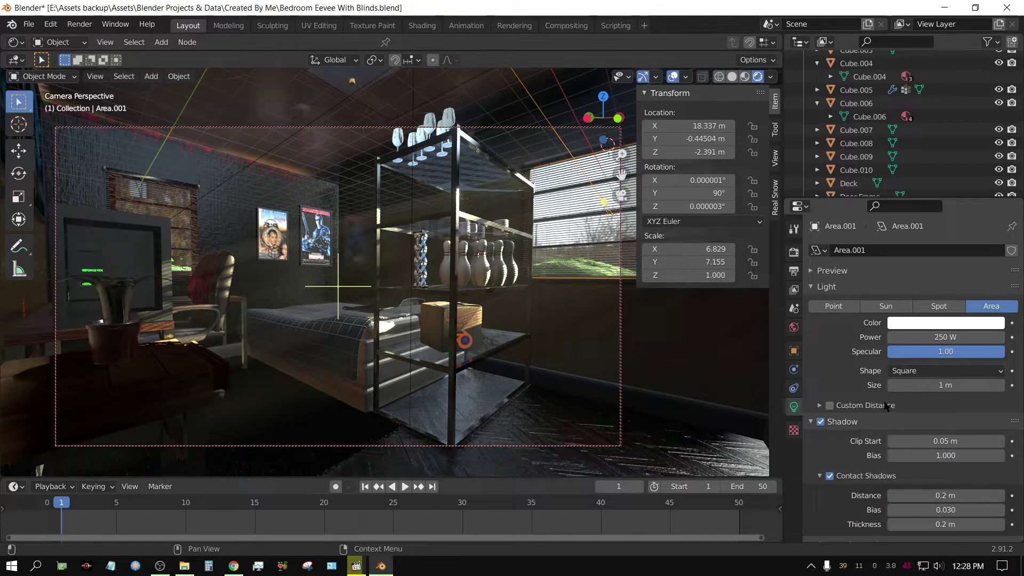
{"action": "scroll", "coordinate": [886, 407], "scroll_direction": "down", "scroll_amount": 2}
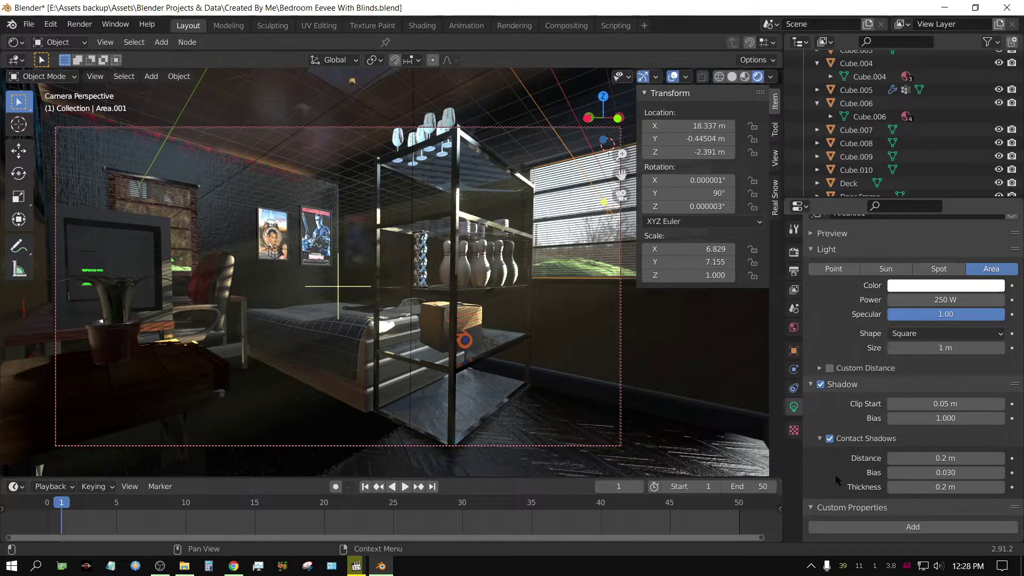
{"action": "scroll", "coordinate": [838, 480], "scroll_direction": "up", "scroll_amount": 2}
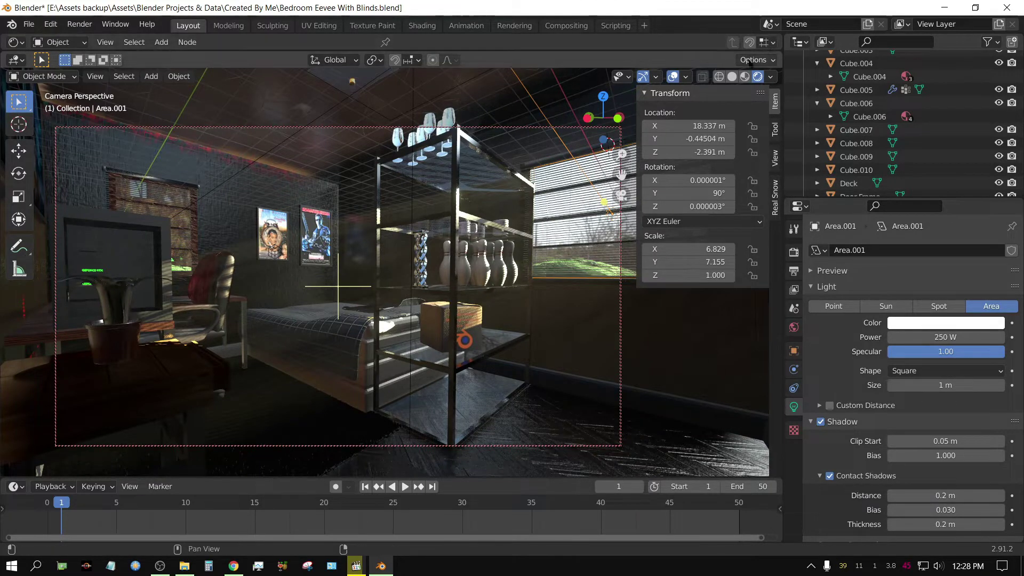
Select the scene camera and walk it through the room, past the floor corner, up to the bowling pins on the shelf.
{"action": "scroll", "coordinate": [873, 118], "scroll_direction": "up", "scroll_amount": 8}
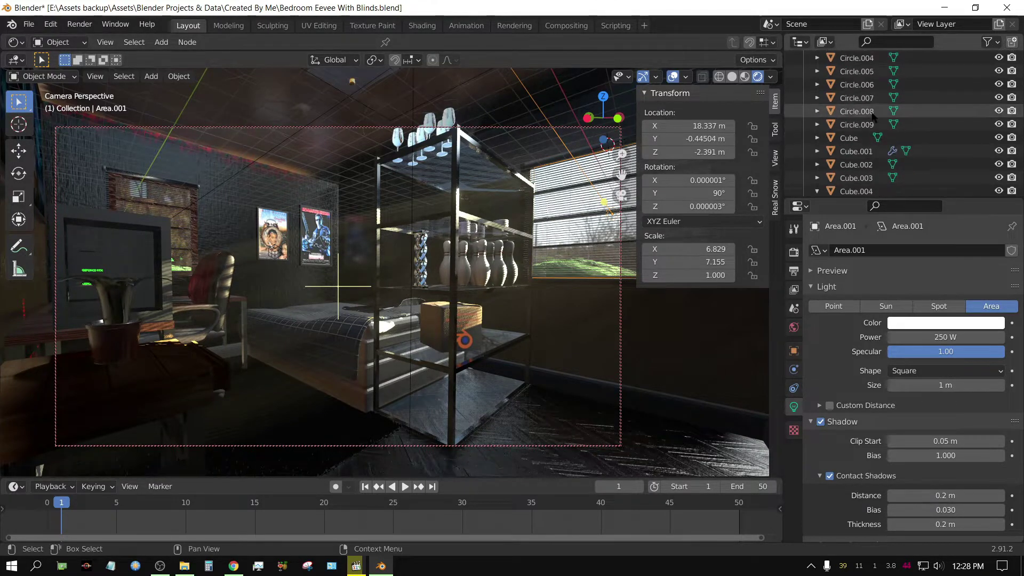
{"action": "scroll", "coordinate": [873, 118], "scroll_direction": "up", "scroll_amount": 5}
{"action": "left_click", "coordinate": [854, 127]}
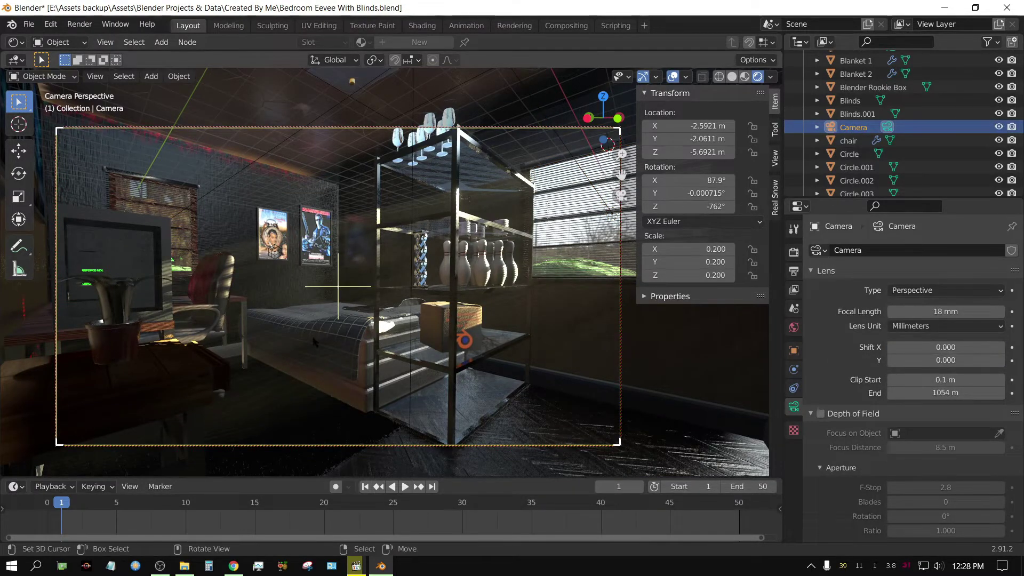
{"action": "key", "text": "shift+grave"}
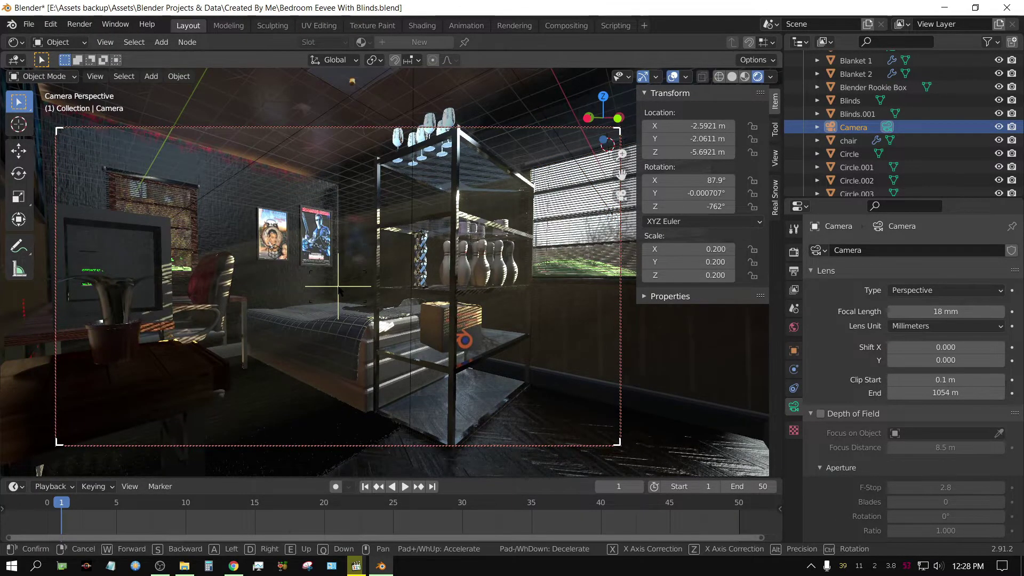
{"action": "key", "text": "w"}
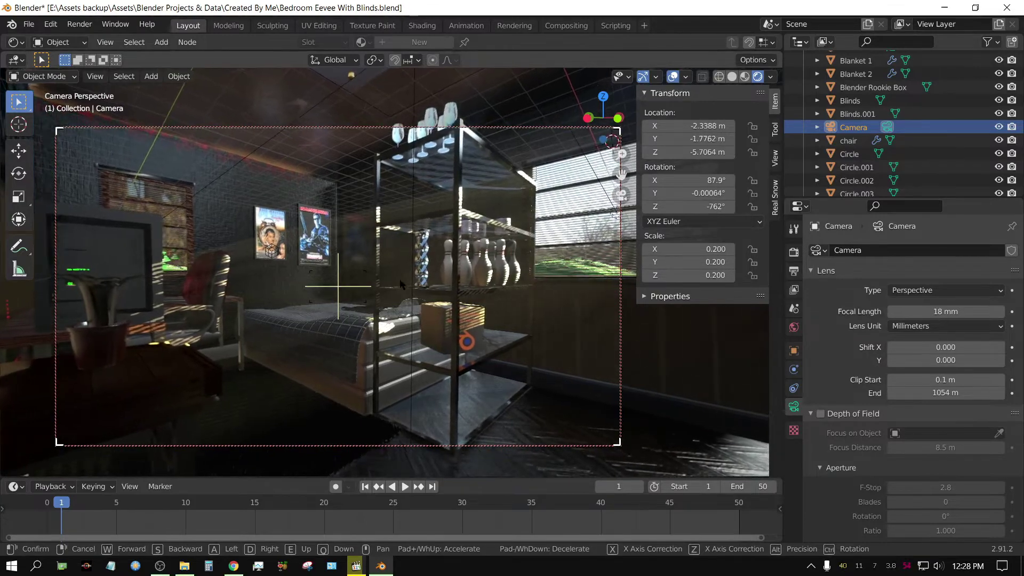
{"action": "key", "text": "w"}
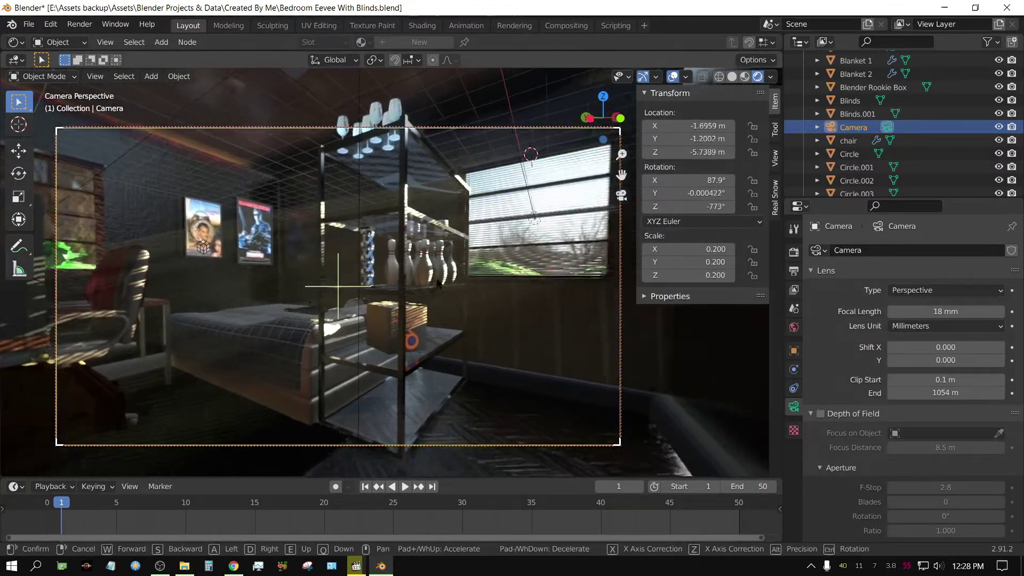
{"action": "key", "text": "w"}
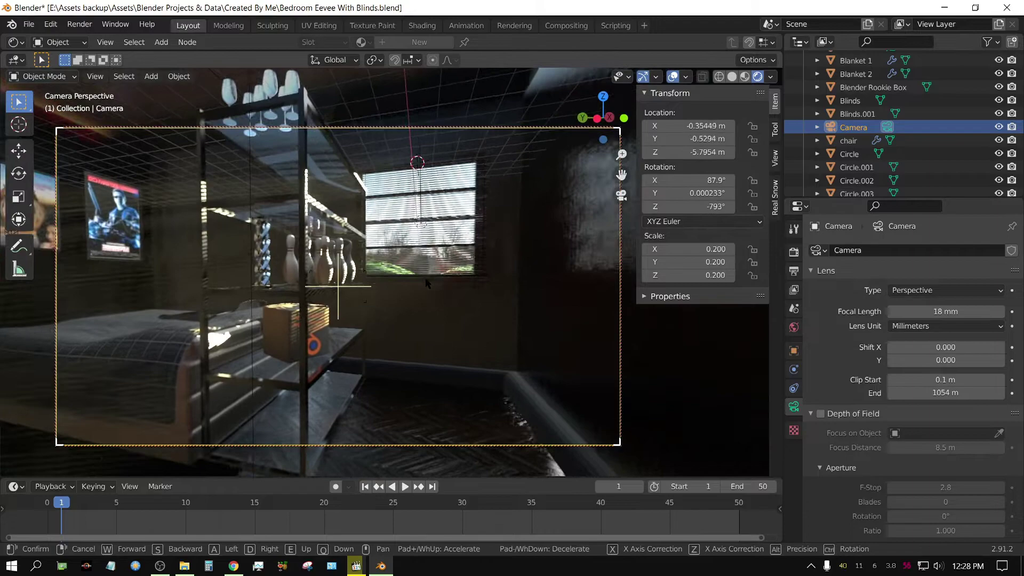
{"action": "key", "text": "w"}
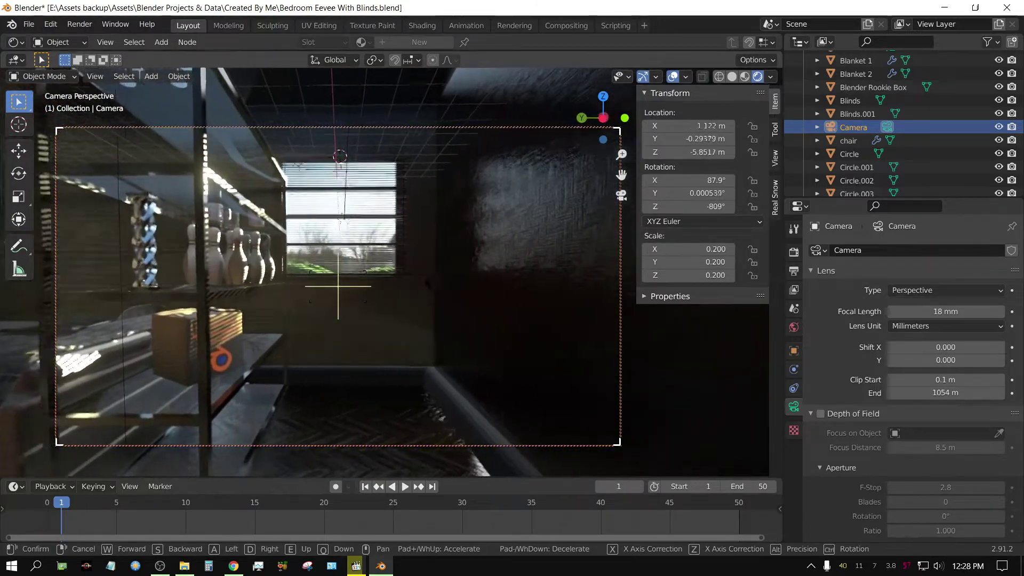
{"action": "key", "text": "w"}
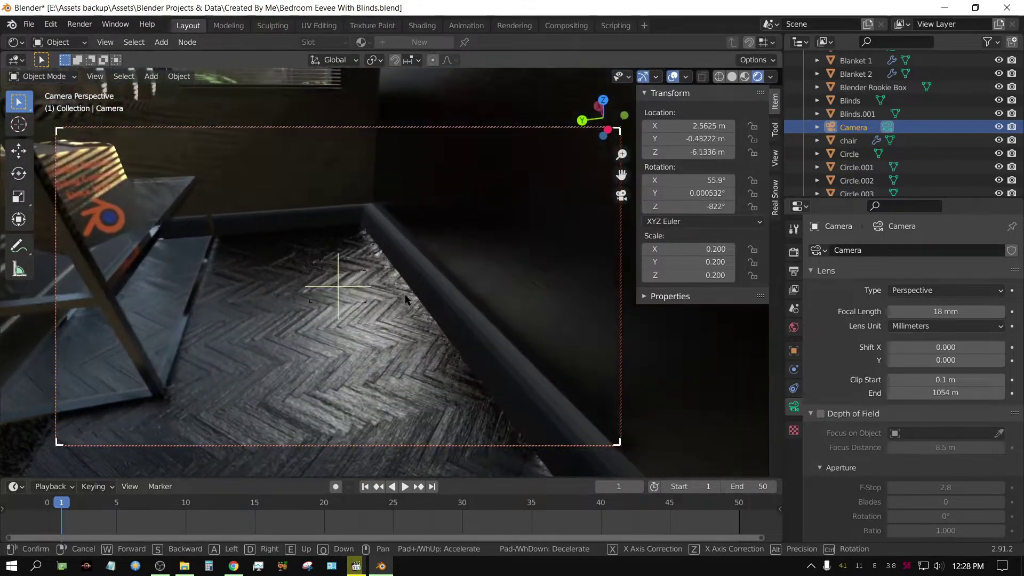
{"action": "key", "text": "w"}
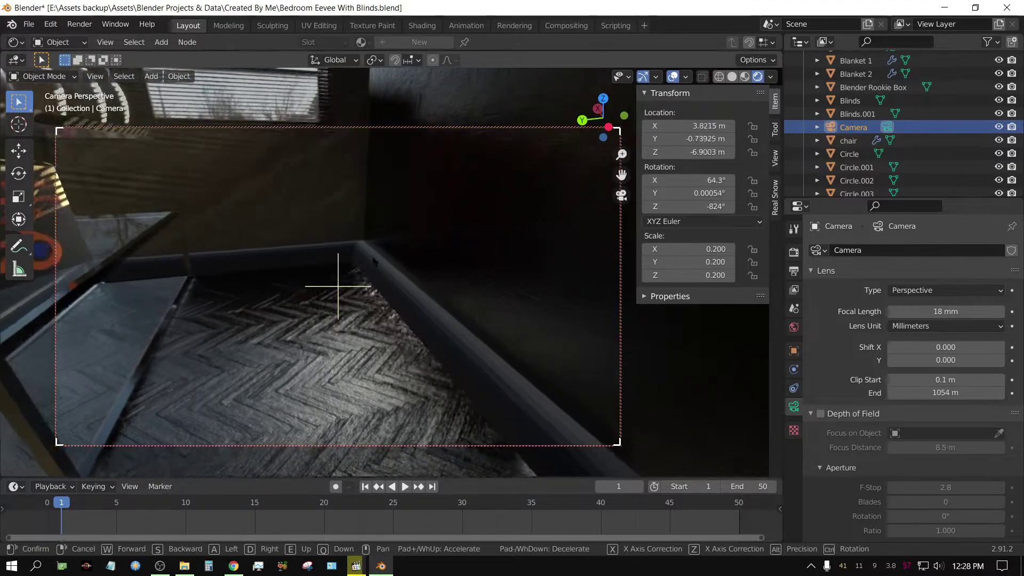
{"action": "key", "text": "w"}
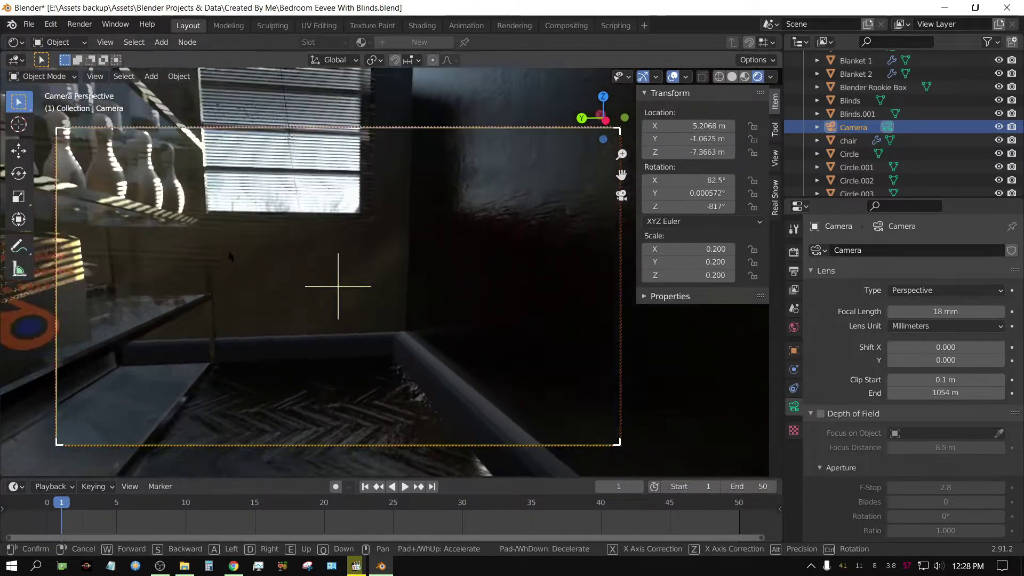
{"action": "key", "text": "w"}
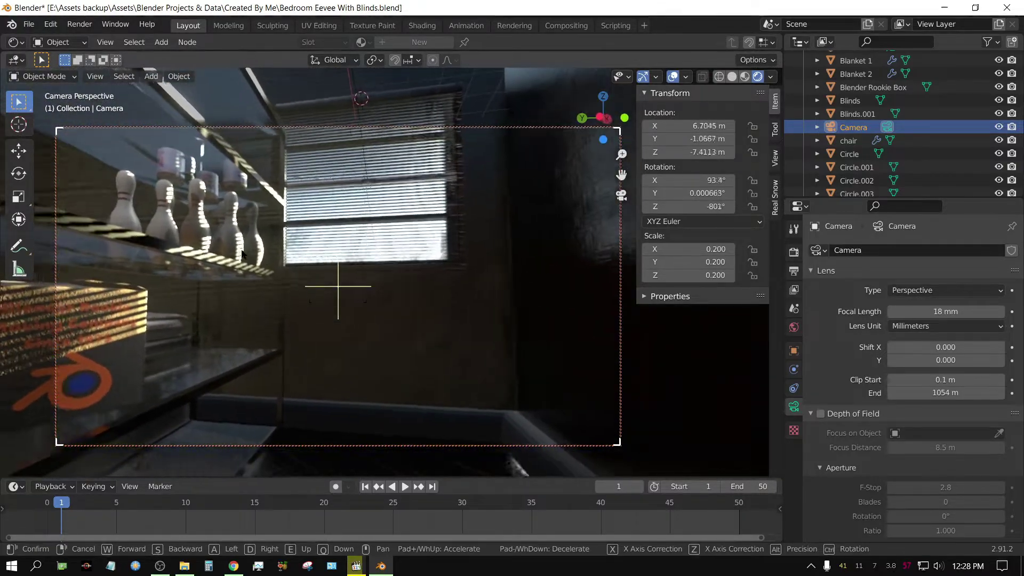
{"action": "key", "text": "w"}
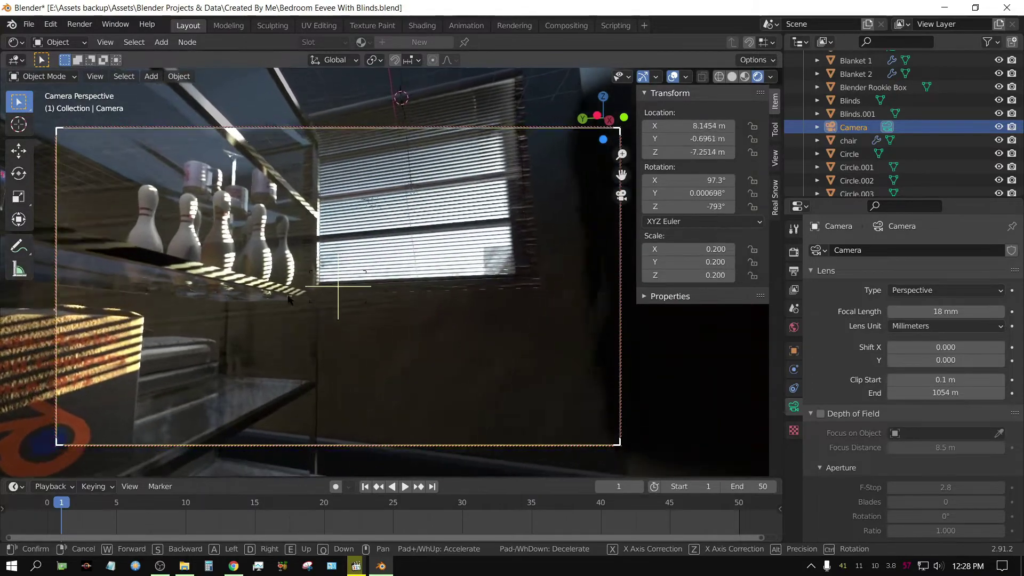
{"action": "key", "text": "w"}
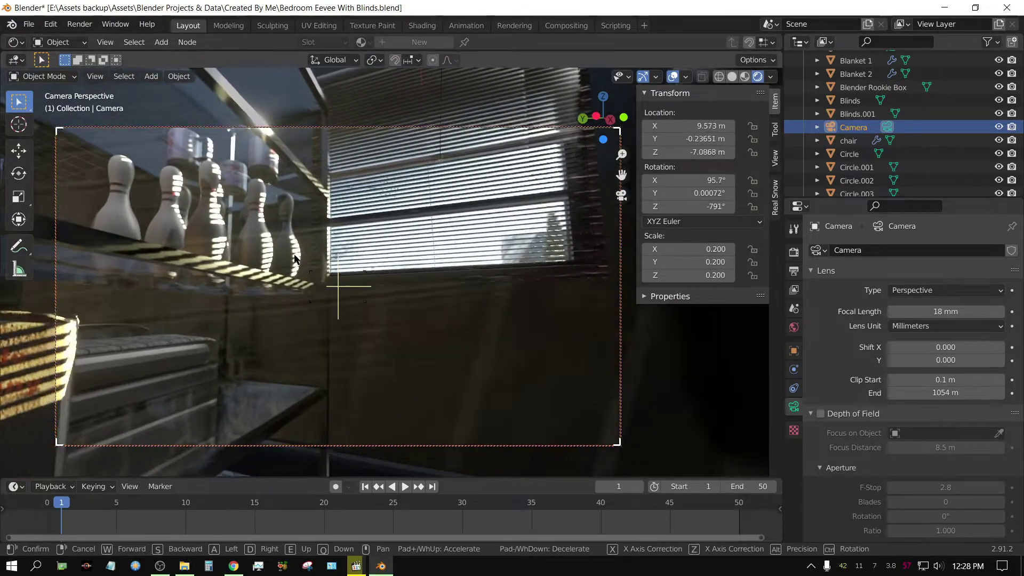
{"action": "key", "text": "w"}
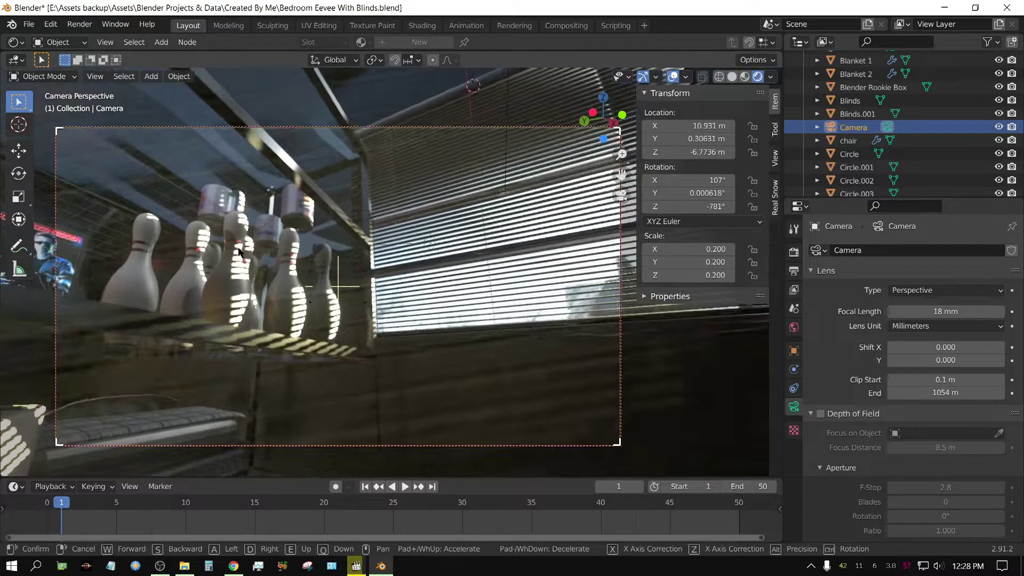
{"action": "key", "text": "w"}
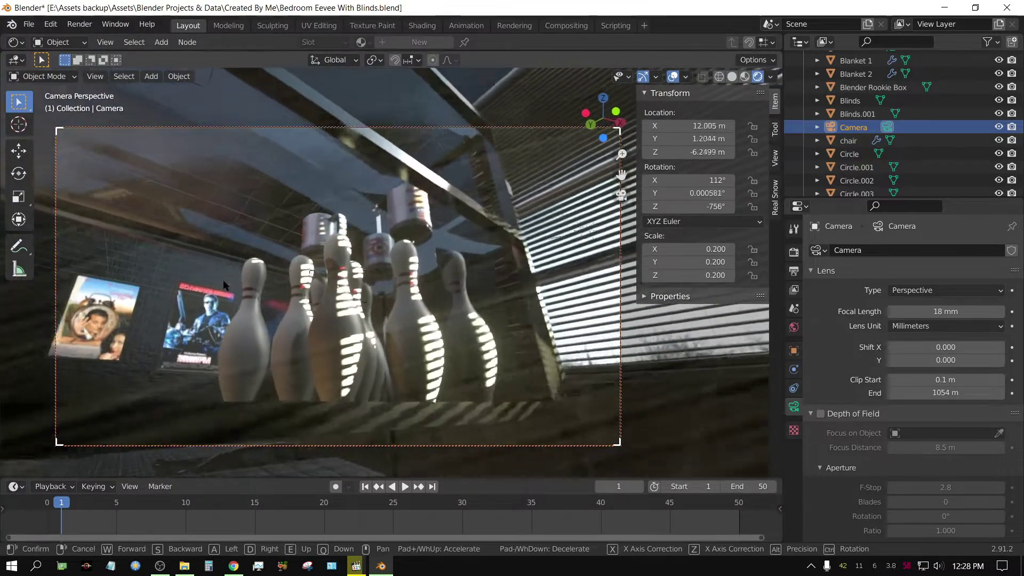
{"action": "key", "text": "w"}
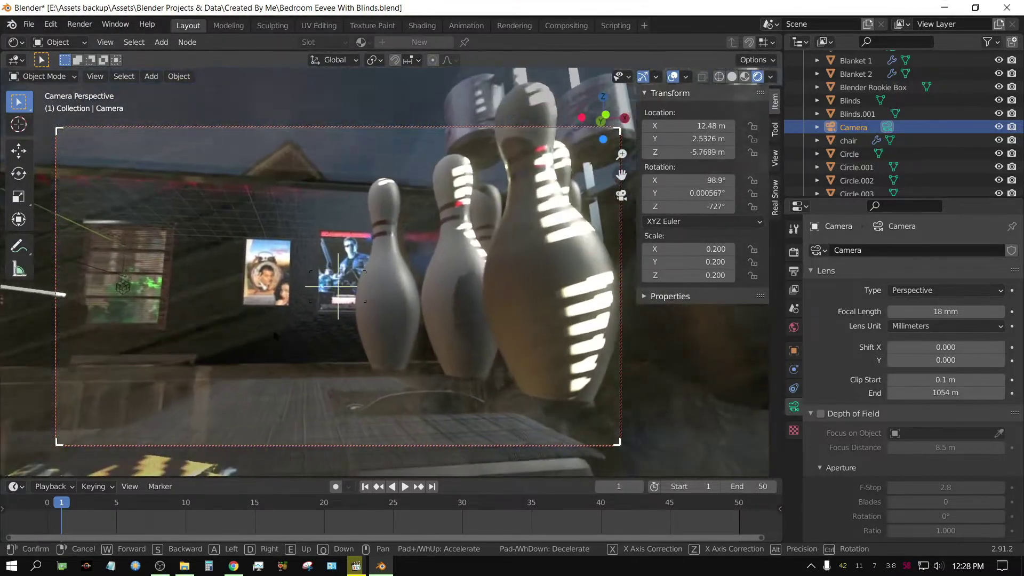
Walk the camera forward past the bowling pins and over the bed towards the two posters on the far wall.
{"action": "key", "text": "w"}
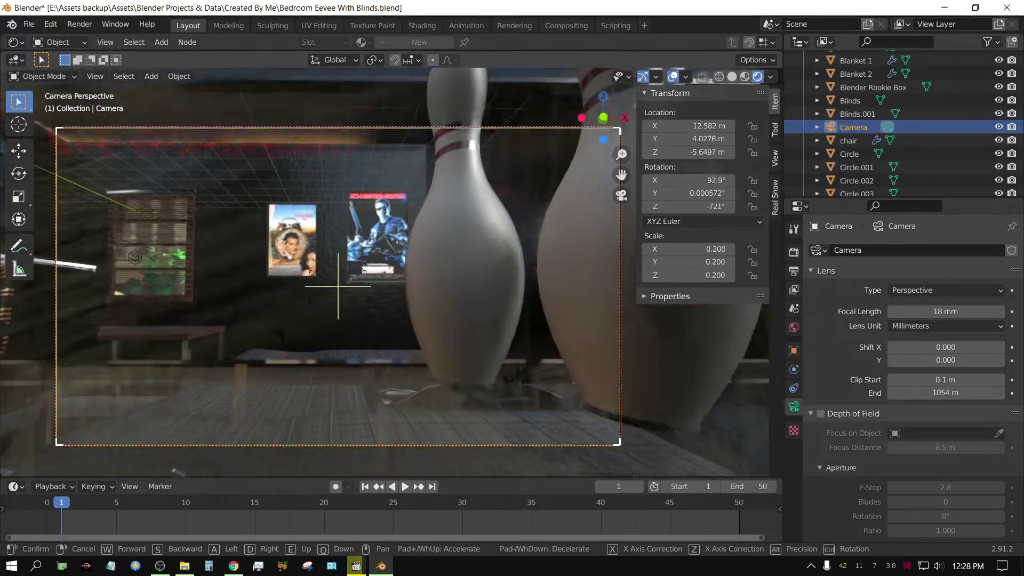
{"action": "key", "text": "w"}
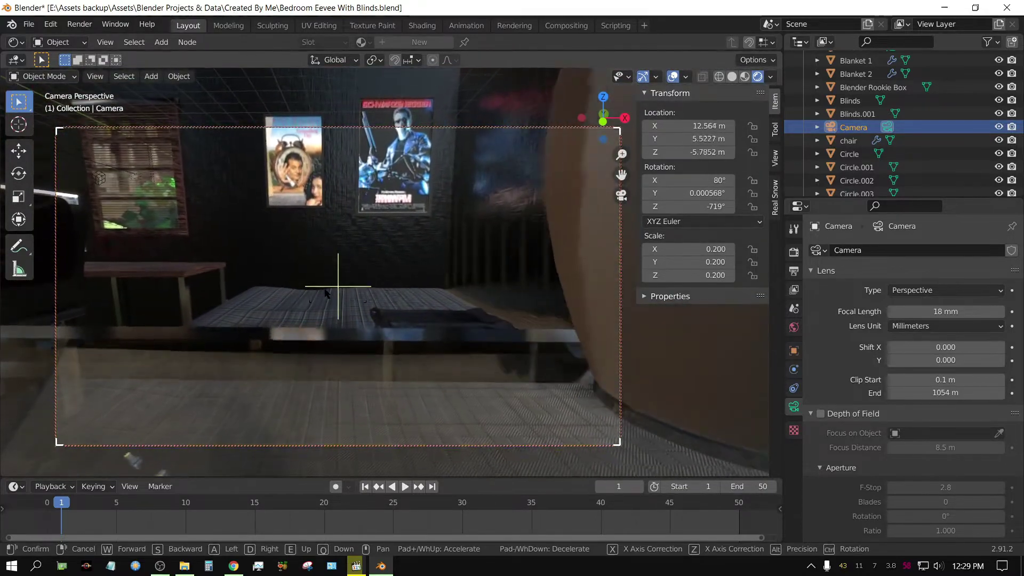
{"action": "key", "text": "w"}
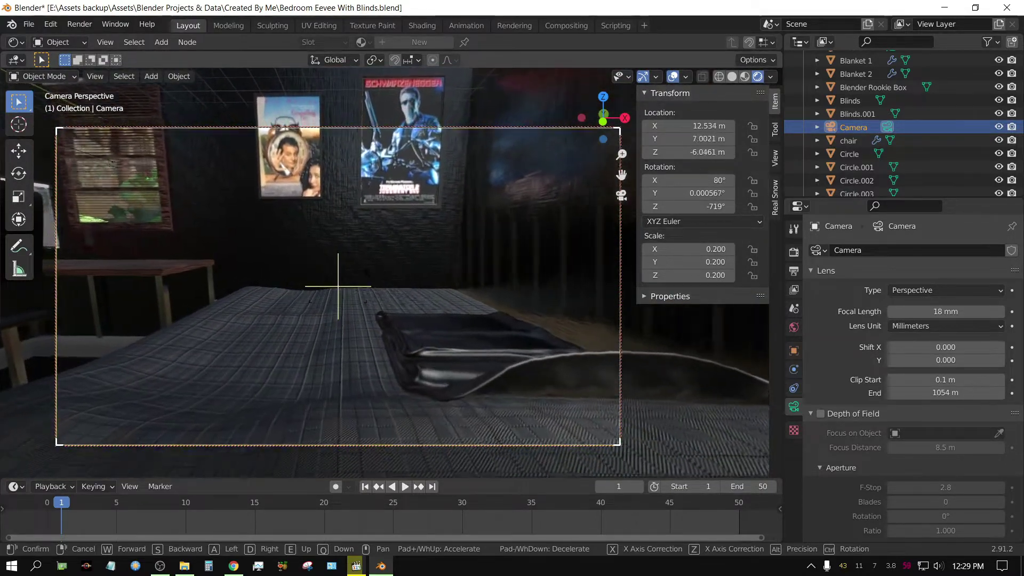
{"action": "key", "text": "w"}
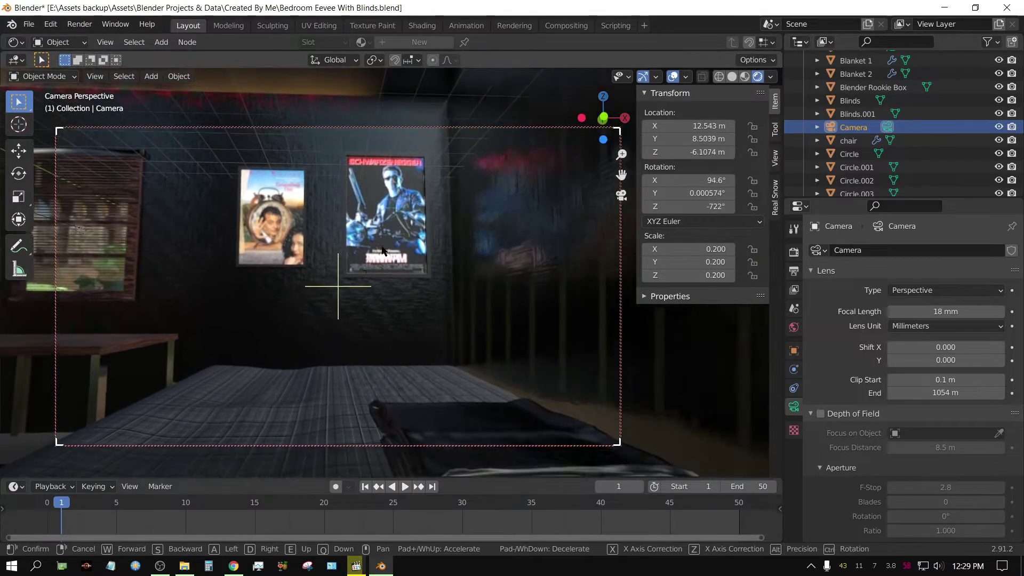
{"action": "key", "text": "w"}
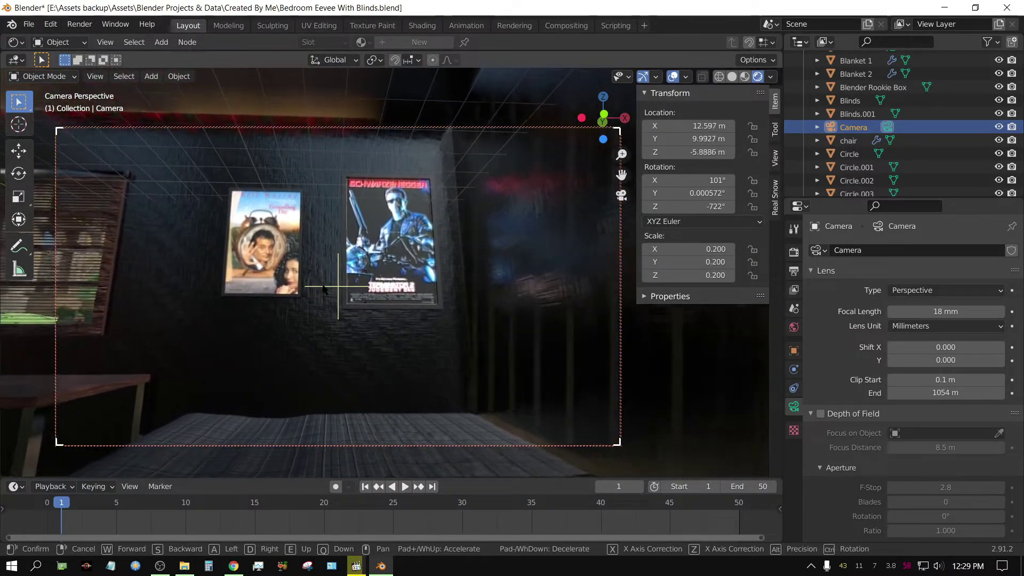
{"action": "key", "text": "w"}
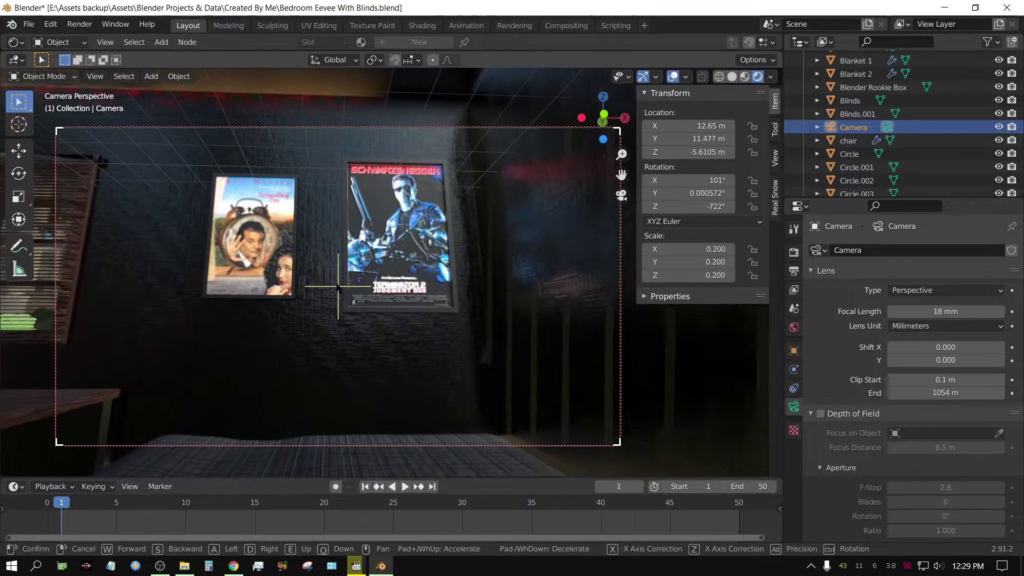
Move the camera up close to the Terminator 2 poster and tilt it upward across the embossed artwork.
{"action": "key", "text": "w"}
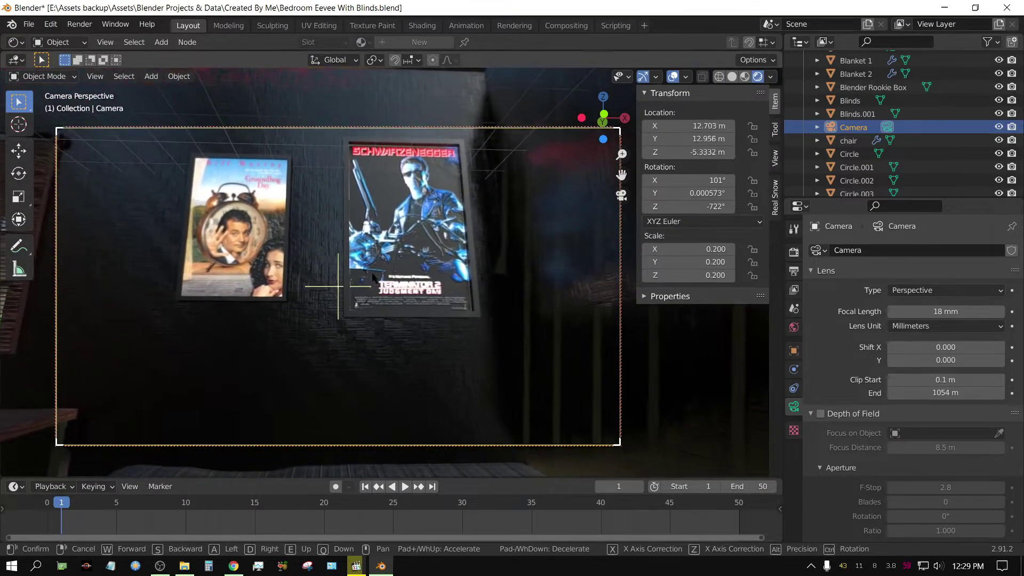
{"action": "key", "text": "w"}
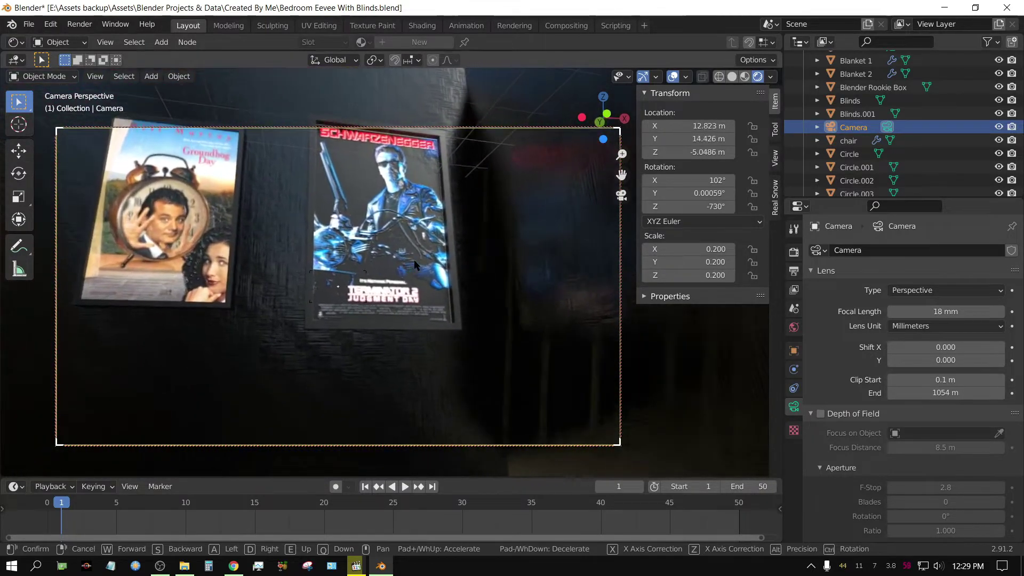
{"action": "key", "text": "w"}
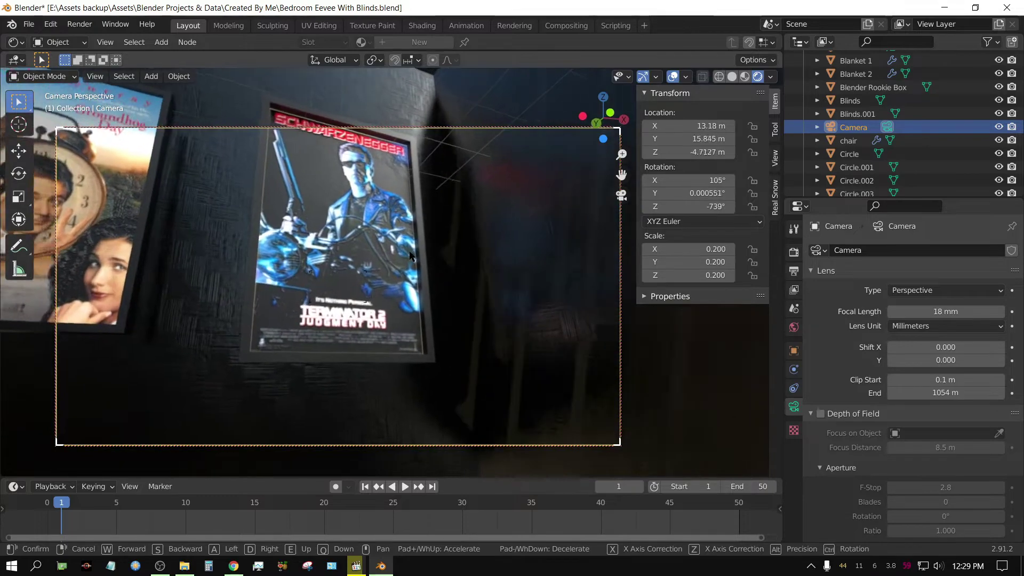
{"action": "key", "text": "w"}
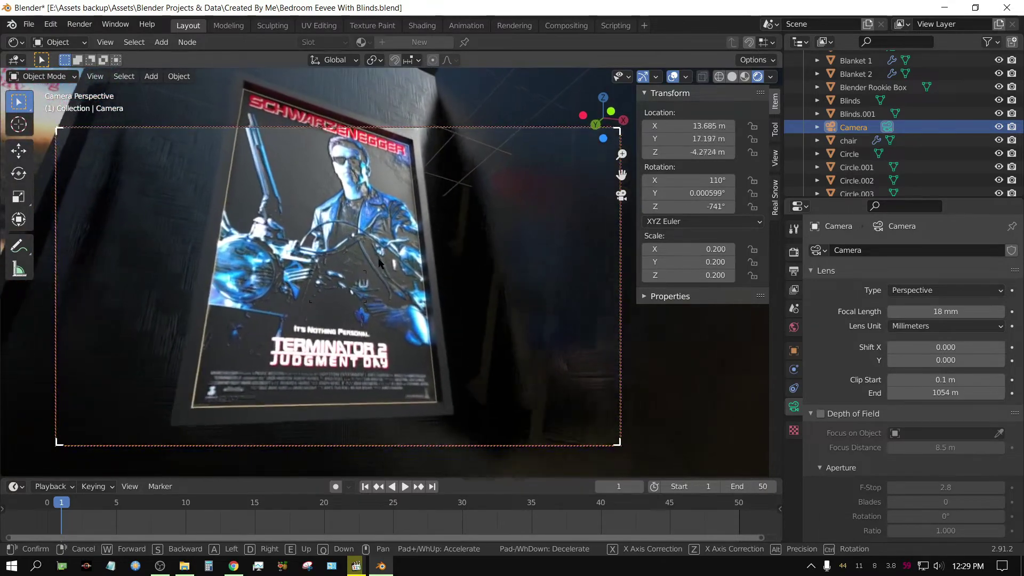
{"action": "key", "text": "w"}
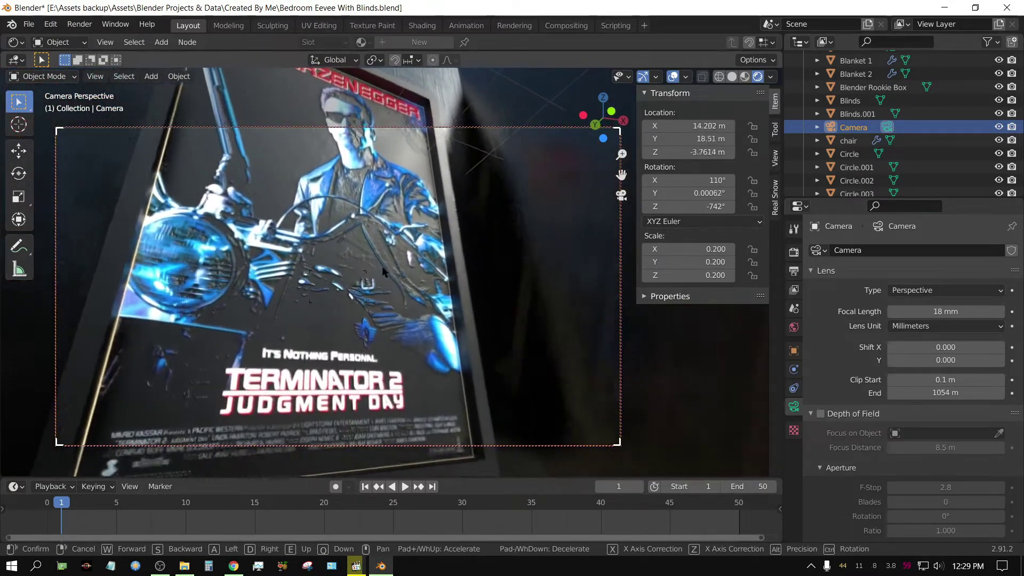
{"action": "key", "text": "w"}
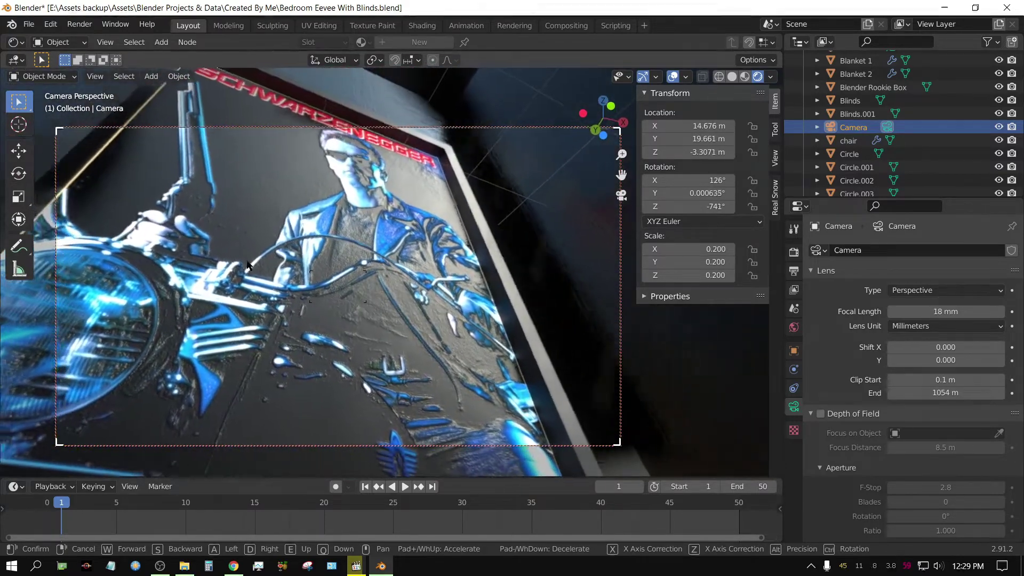
Turn the camera across the lower half of the Terminator 2 poster to examine its title, surface relief and frame.
{"action": "mouse_move", "coordinate": [247, 281]}
{"action": "mouse_move", "coordinate": [295, 354]}
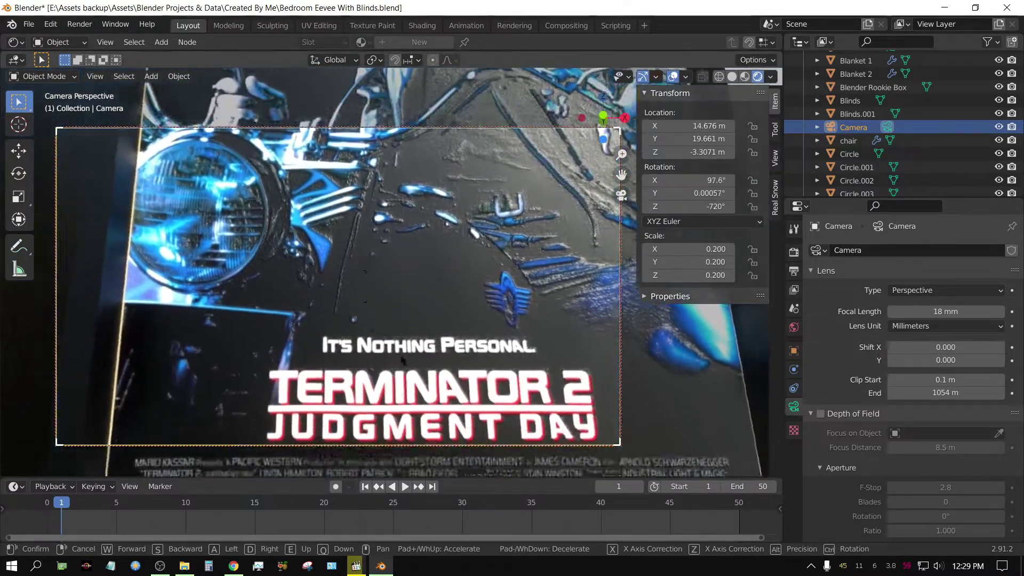
{"action": "mouse_move", "coordinate": [459, 302]}
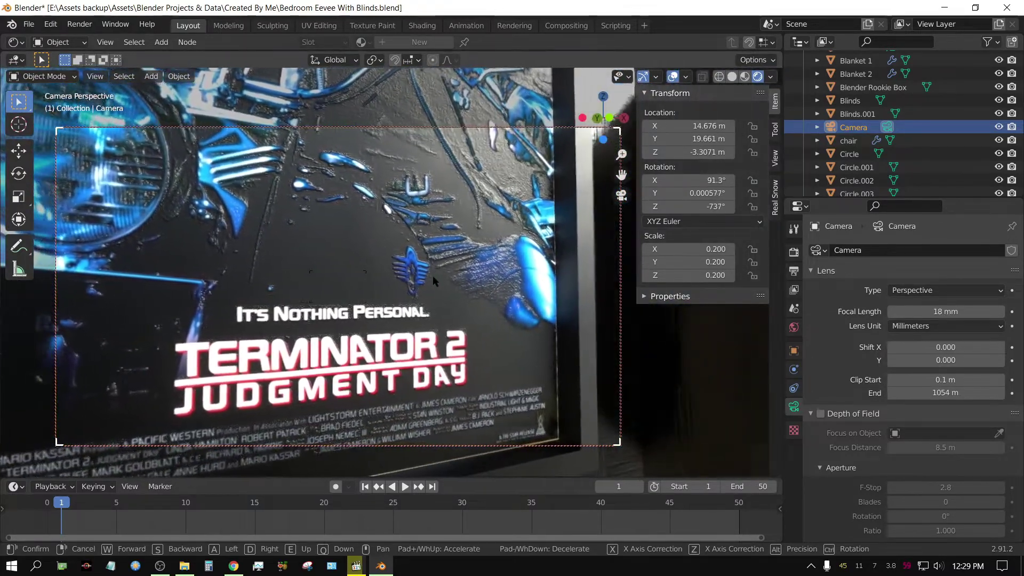
{"action": "mouse_move", "coordinate": [533, 299]}
{"action": "mouse_move", "coordinate": [337, 287]}
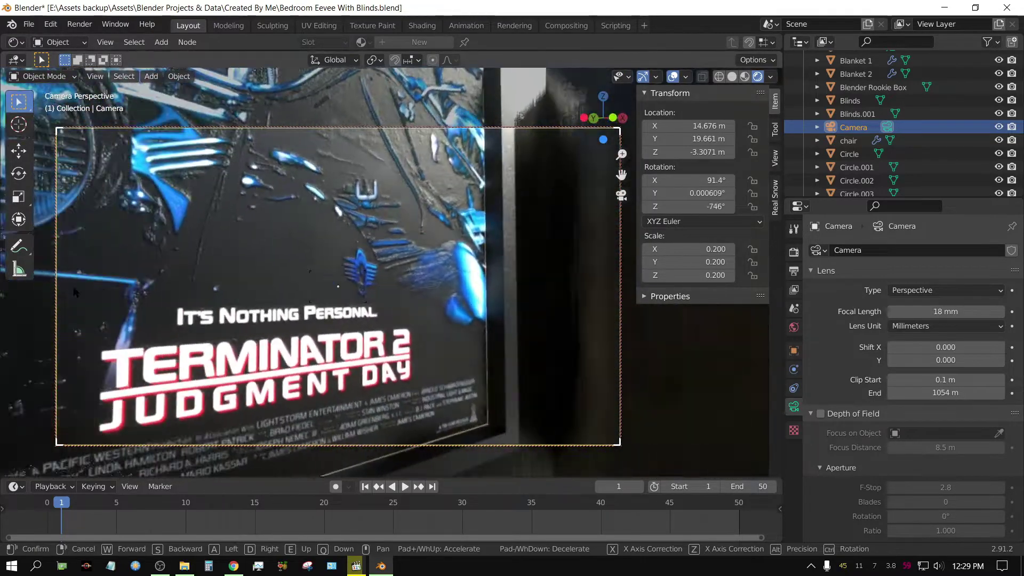
{"action": "key", "text": "s"}
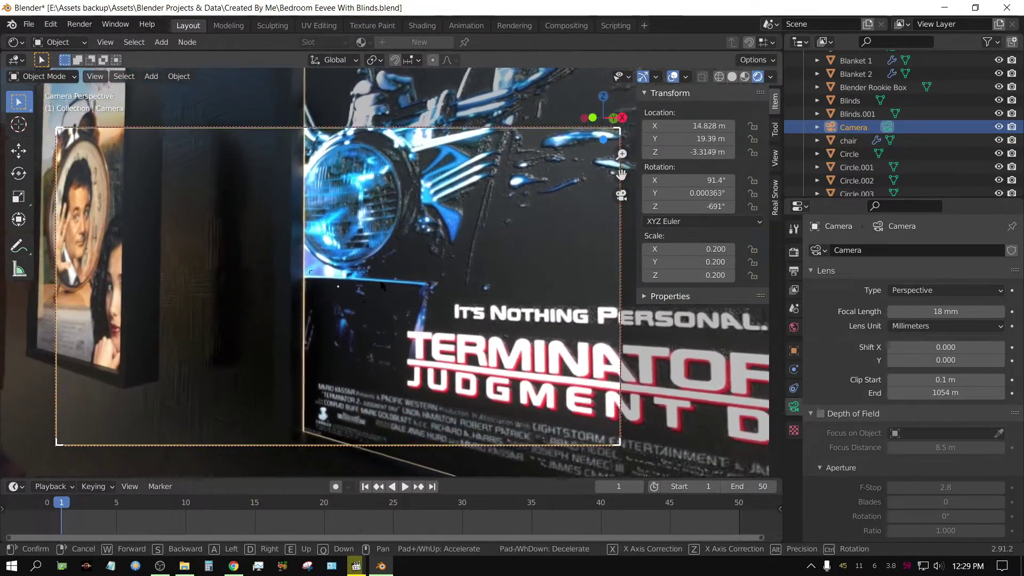
Back the camera away until the whole Terminator 2 poster is framed and end the walk there.
{"action": "mouse_move", "coordinate": [479, 262]}
{"action": "key", "text": "s"}
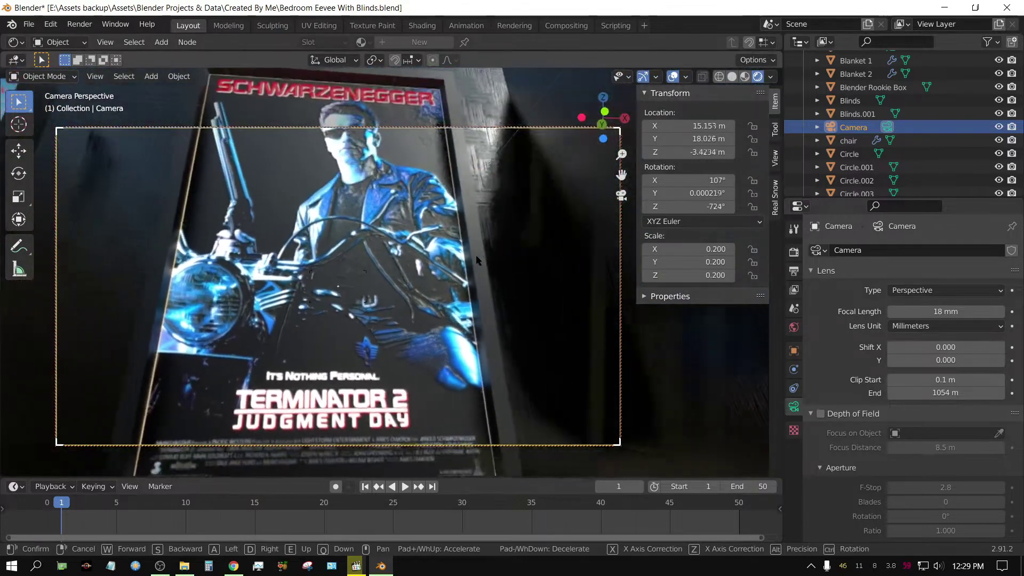
{"action": "key", "text": "s"}
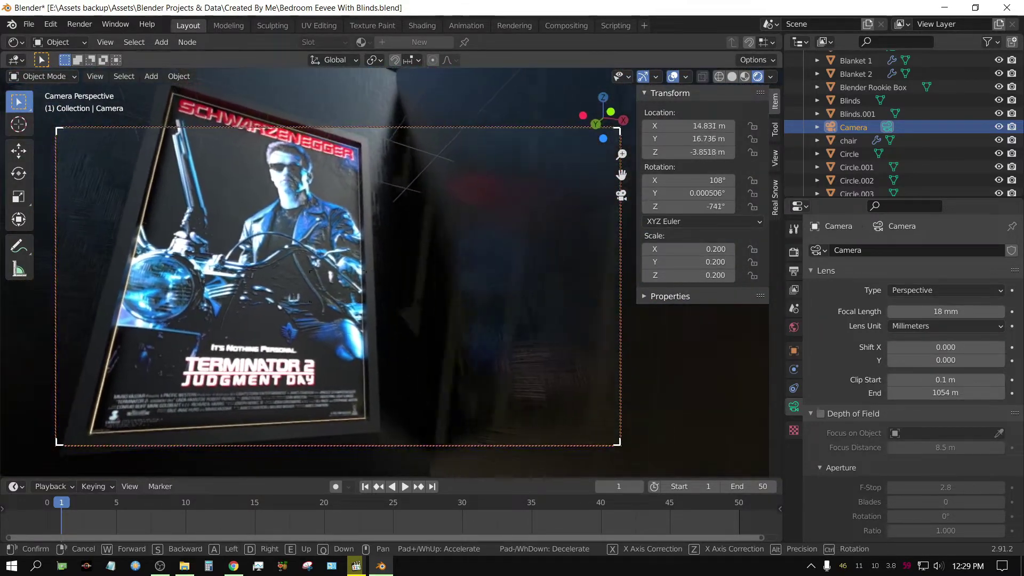
{"action": "key", "text": "w"}
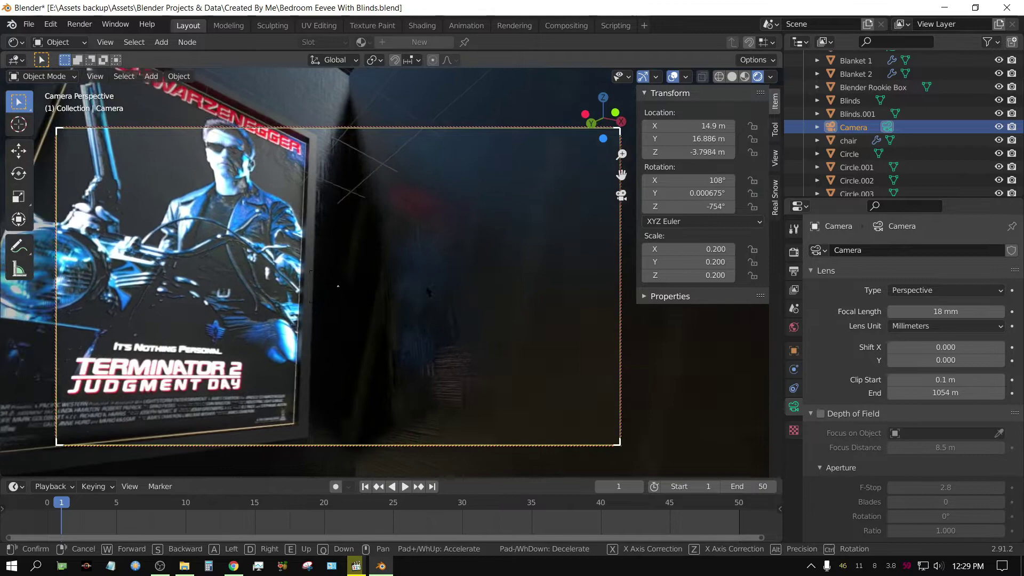
{"action": "mouse_move", "coordinate": [387, 238]}
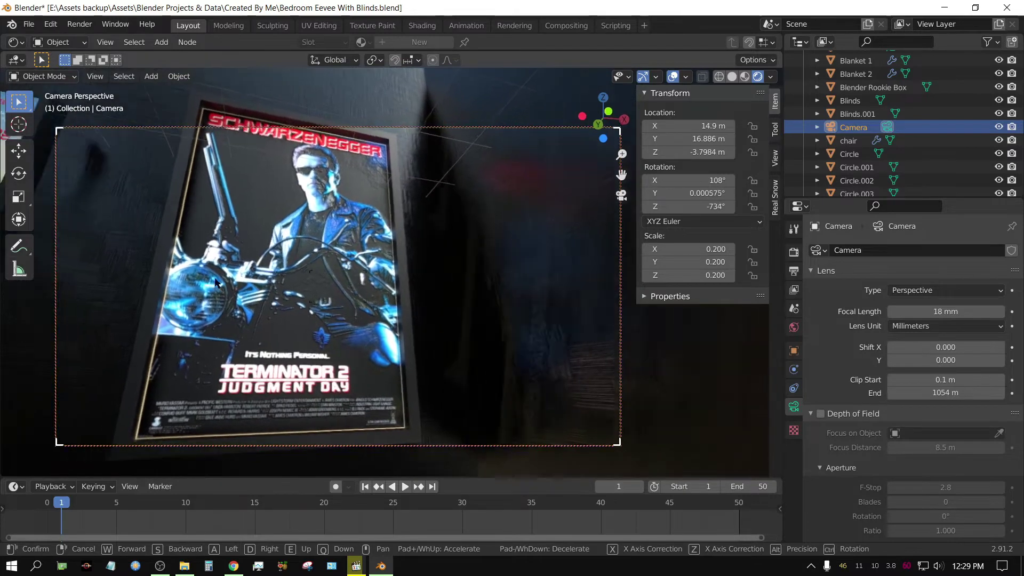
{"action": "mouse_move", "coordinate": [304, 269]}
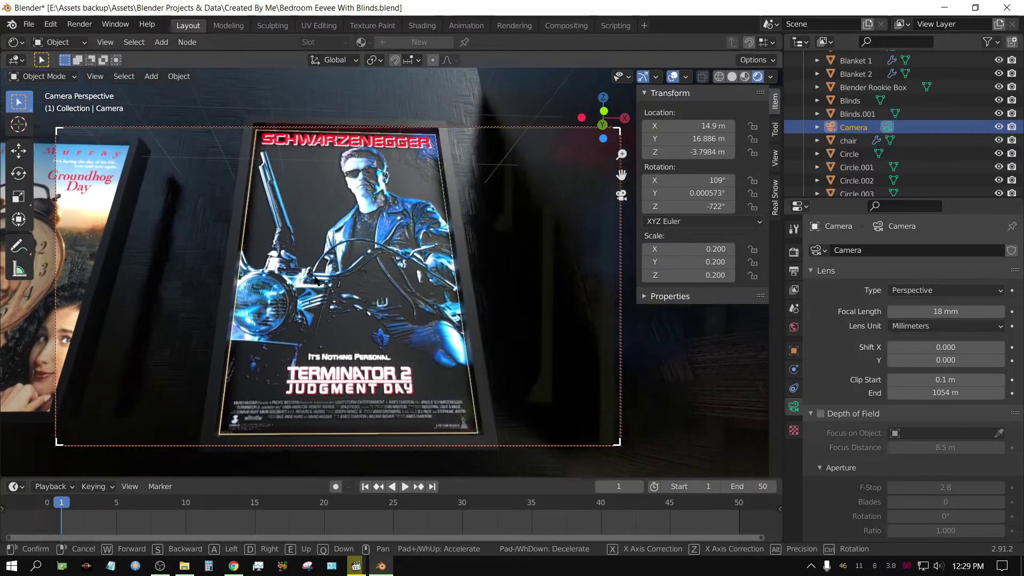
{"action": "left_click", "coordinate": [333, 292]}
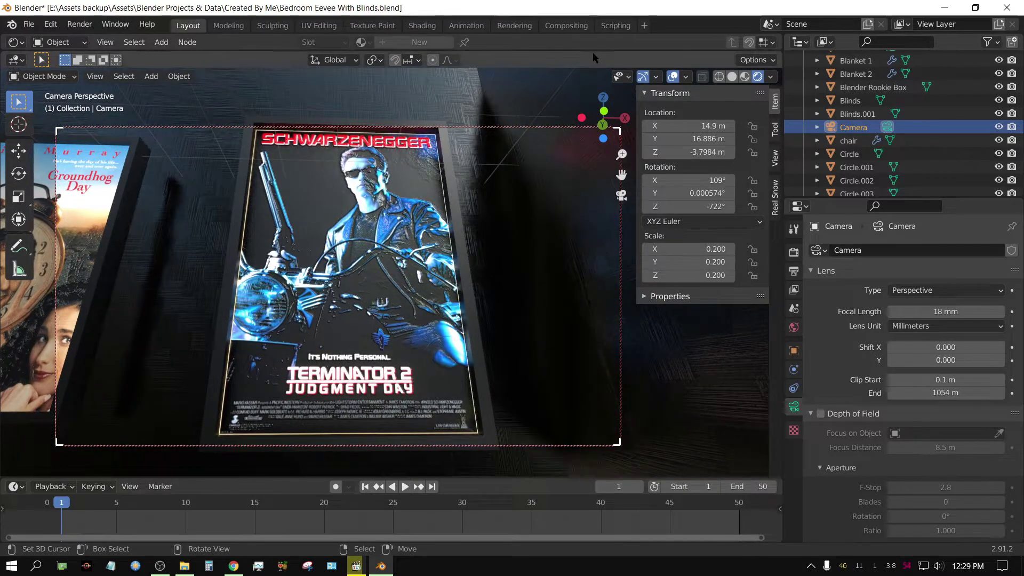
Select the Terminator 2 poster, enlarge the shader editor and examine its image texture, Bump, Principled BSDF, Emission and Mix Shader nodes.
{"action": "left_click", "coordinate": [462, 256]}
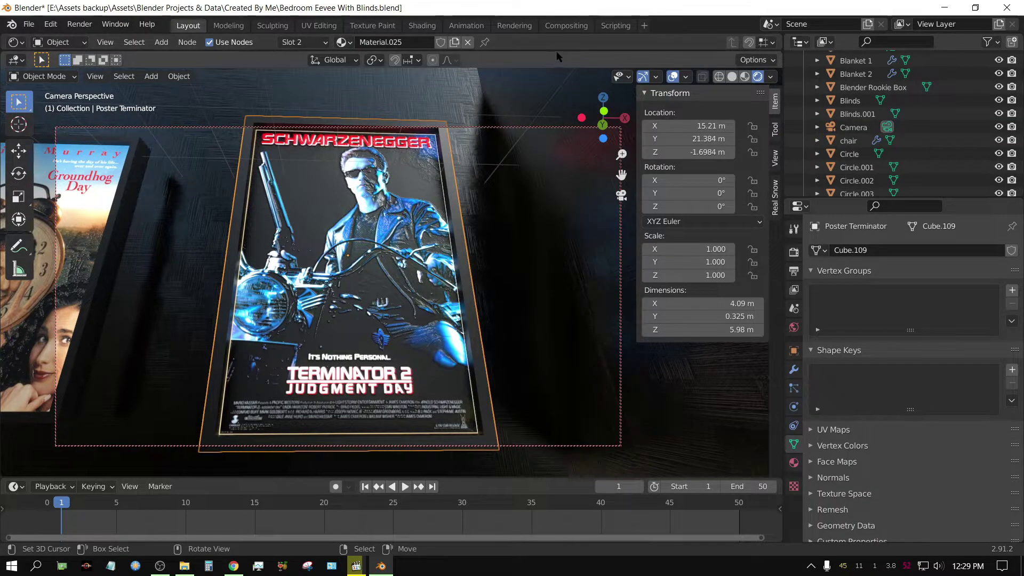
{"action": "left_click_drag", "start_coordinate": [558, 51], "coordinate": [347, 315]}
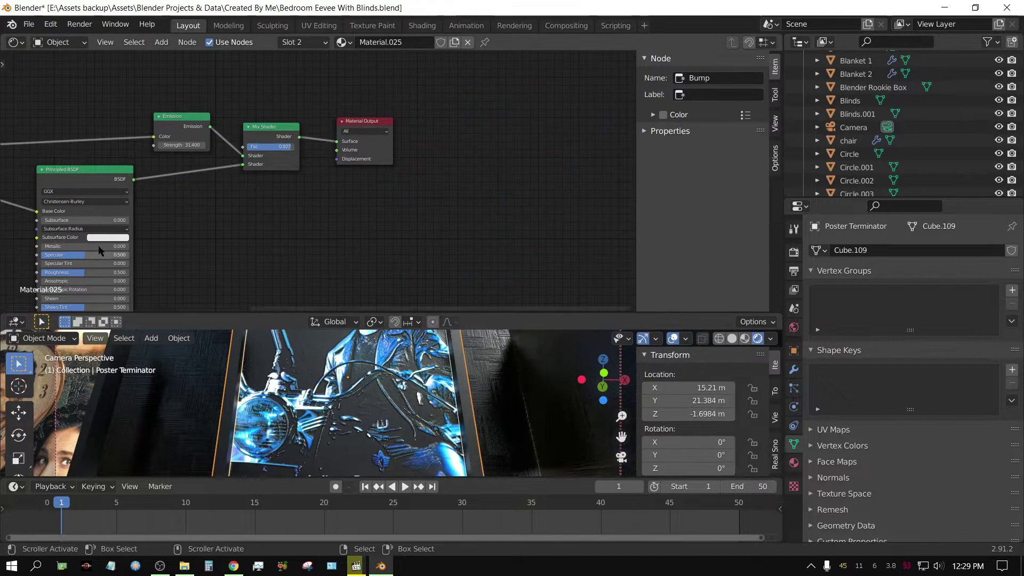
{"action": "middle_click_drag", "start_coordinate": [244, 247], "coordinate": [512, 179]}
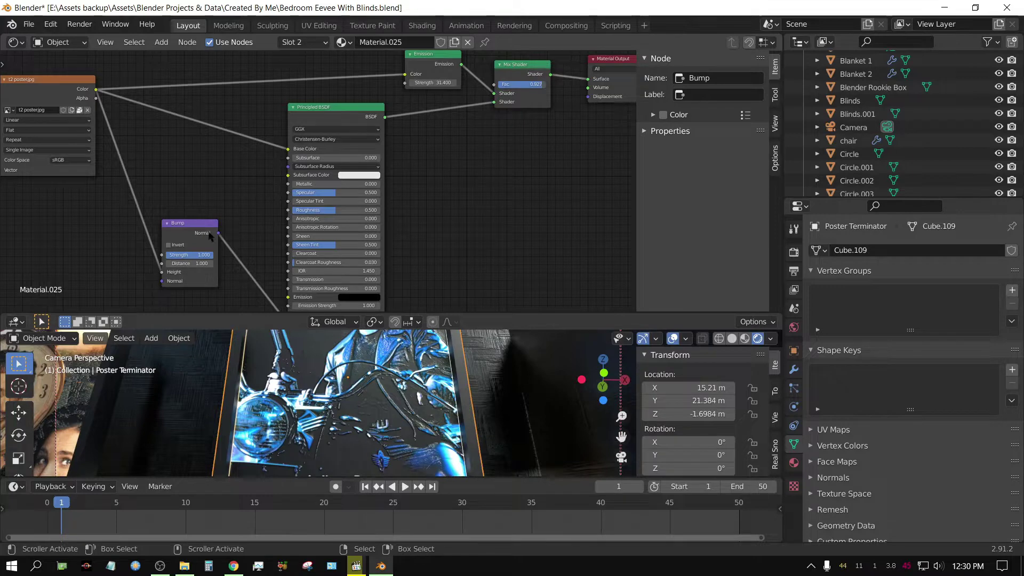
{"action": "middle_click_drag", "start_coordinate": [227, 277], "coordinate": [230, 222]}
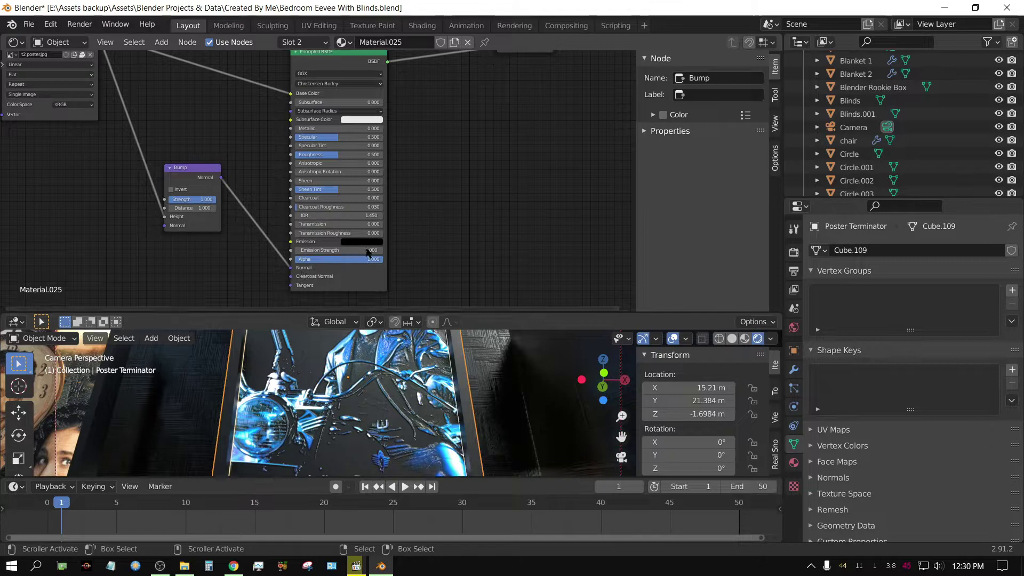
{"action": "middle_click_drag", "start_coordinate": [467, 150], "coordinate": [365, 268]}
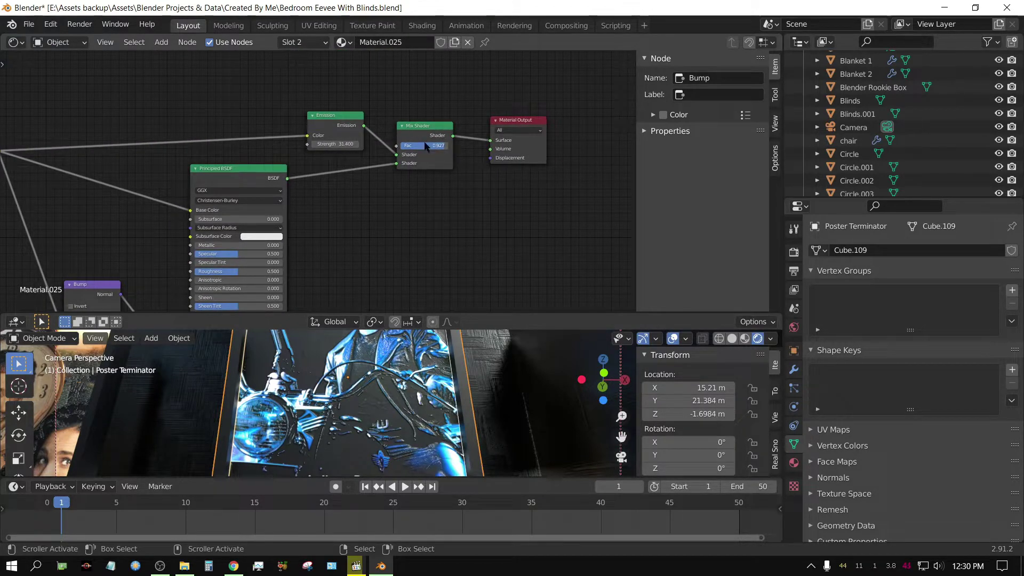
Try the poster material's Mix Shader factor at 0, then set it to about 0.83.
{"action": "left_click_drag", "start_coordinate": [444, 146], "coordinate": [401, 146]}
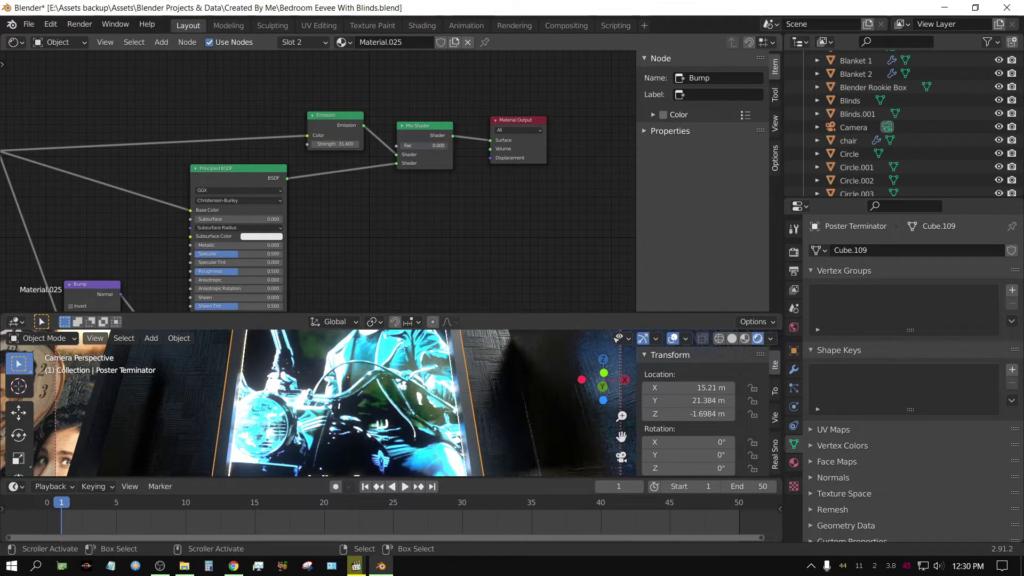
{"action": "left_click_drag", "start_coordinate": [416, 146], "coordinate": [448, 145]}
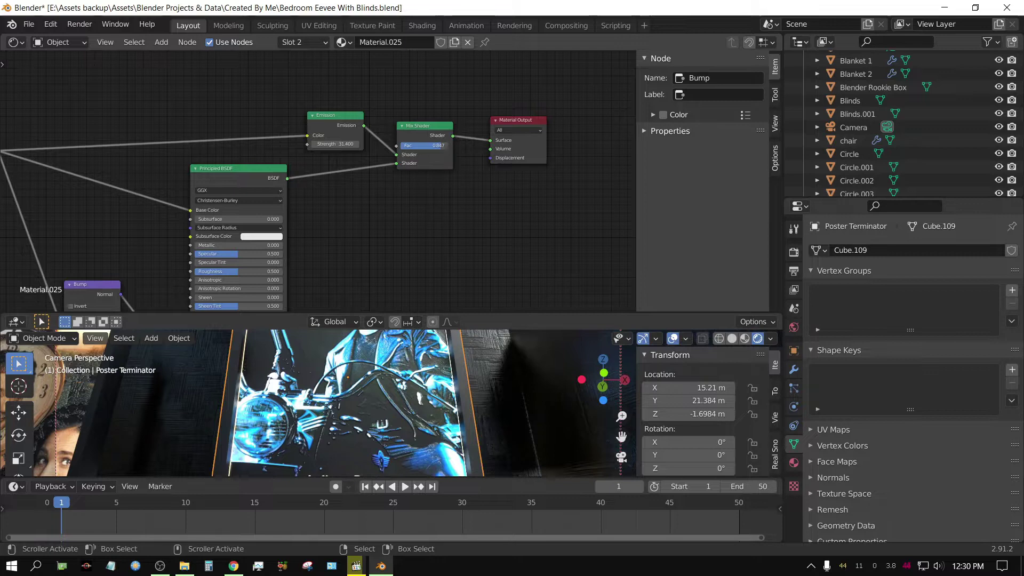
{"action": "left_click_drag", "start_coordinate": [440, 145], "coordinate": [425, 145]}
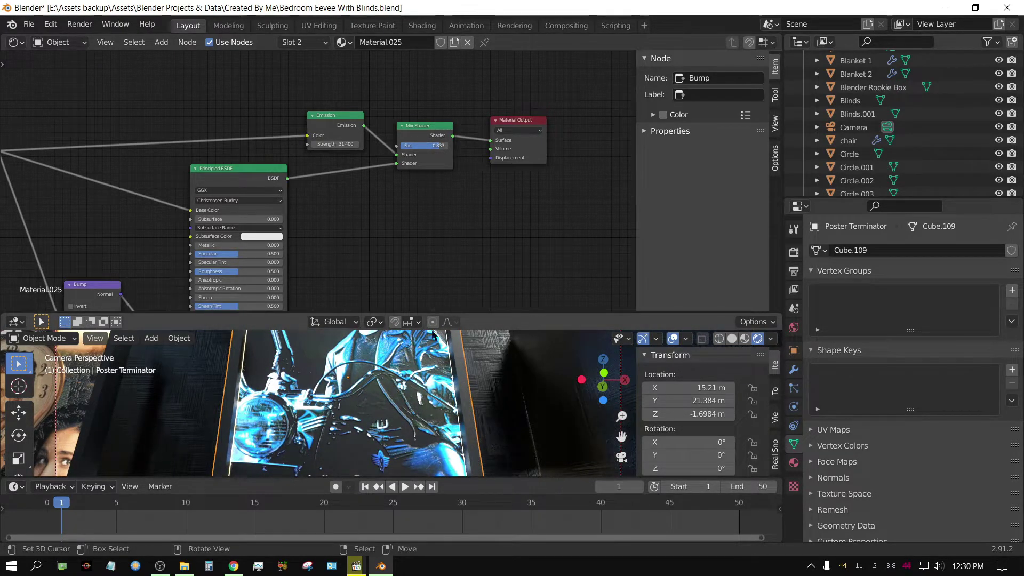
Enlarge the 3D viewport and back the camera away from the Terminator 2 poster to view both wall posters.
{"action": "left_click_drag", "start_coordinate": [556, 296], "coordinate": [556, 155]}
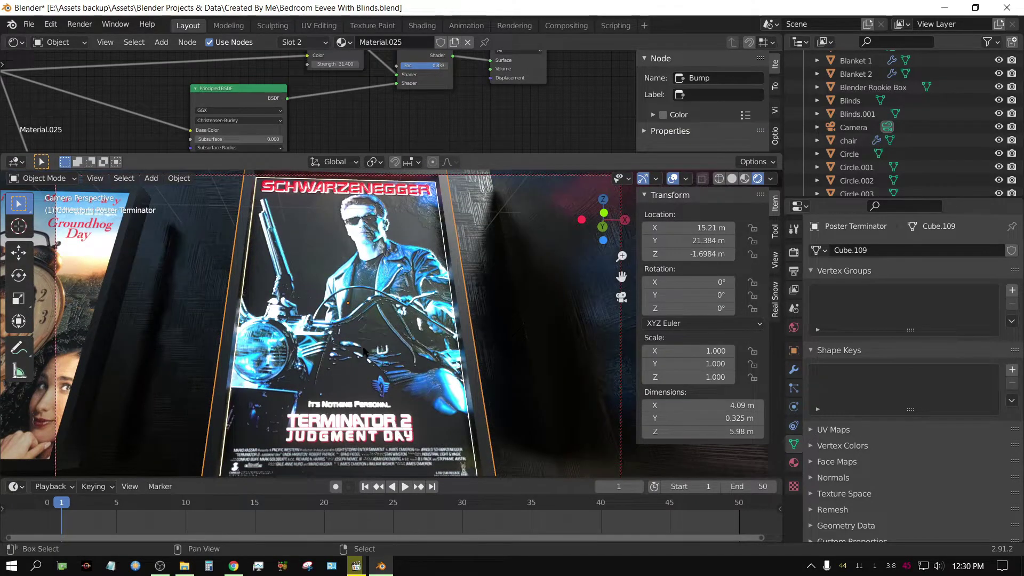
{"action": "scroll", "coordinate": [340, 337], "scroll_direction": "down", "scroll_amount": 3}
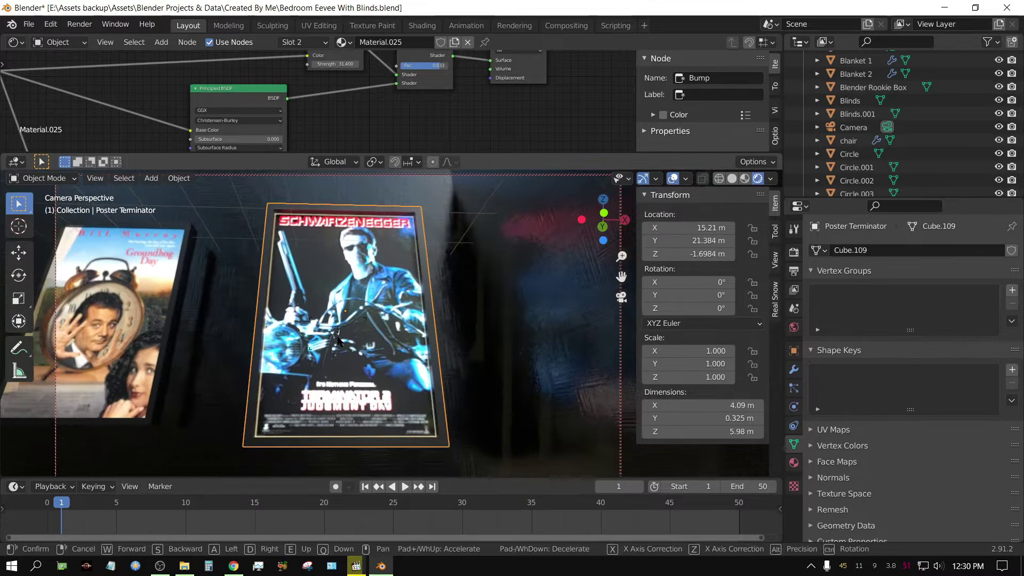
{"action": "key", "text": "s"}
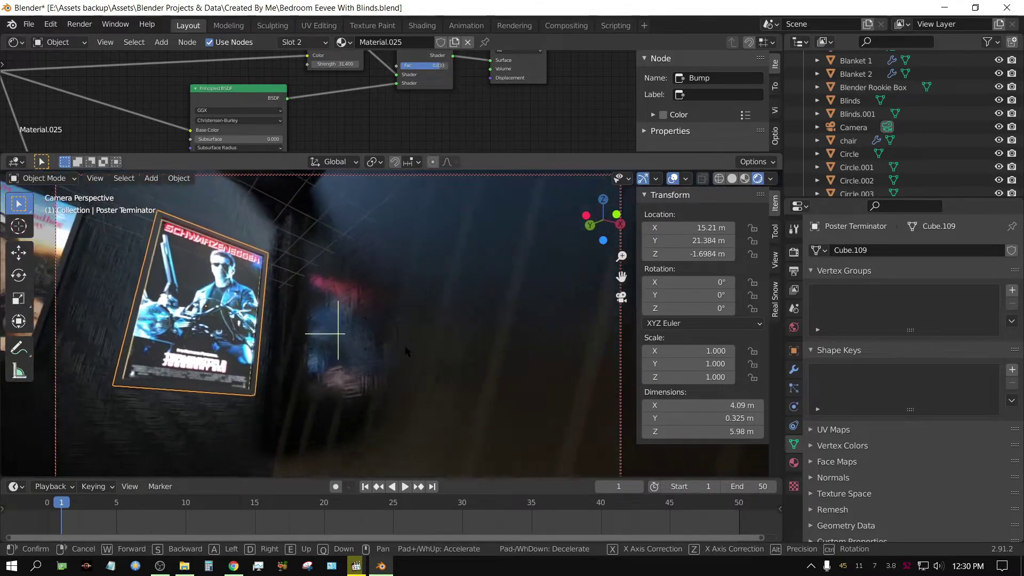
{"action": "key", "text": "s"}
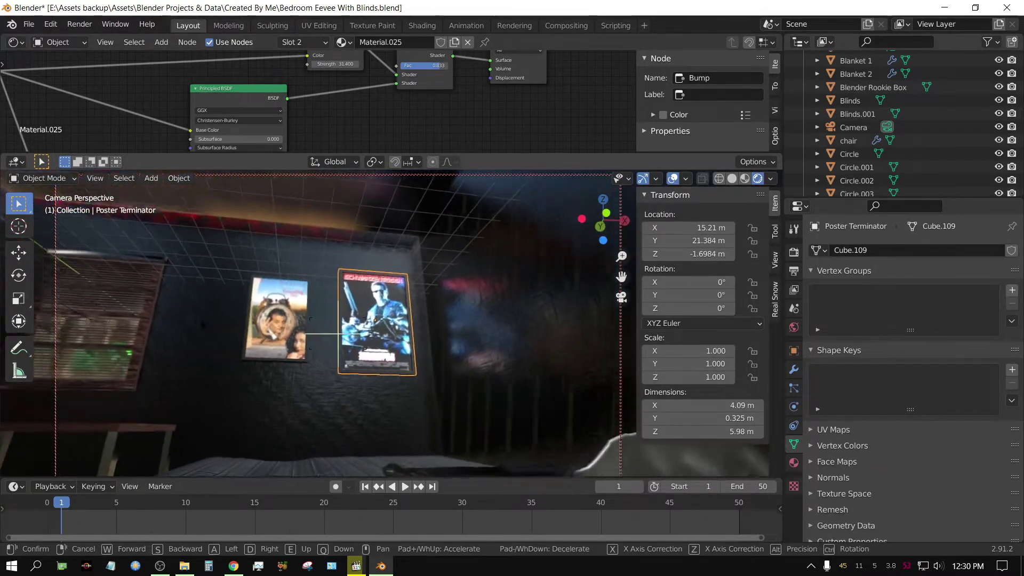
Walk the camera up to the Groundhog Day poster for a close view of its surface relief and end the walk there.
{"action": "key", "text": "w"}
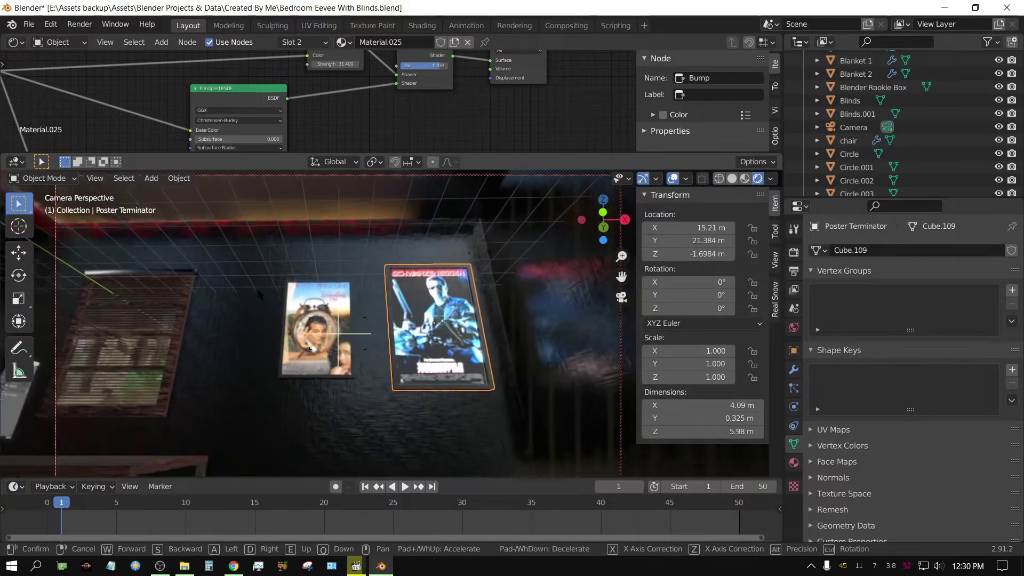
{"action": "key", "text": "w"}
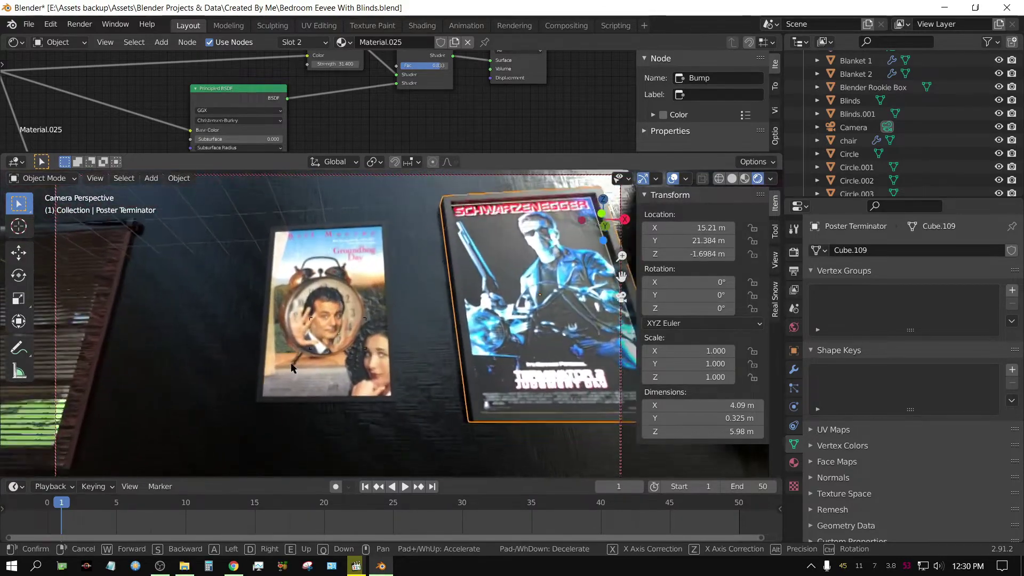
{"action": "key", "text": "w"}
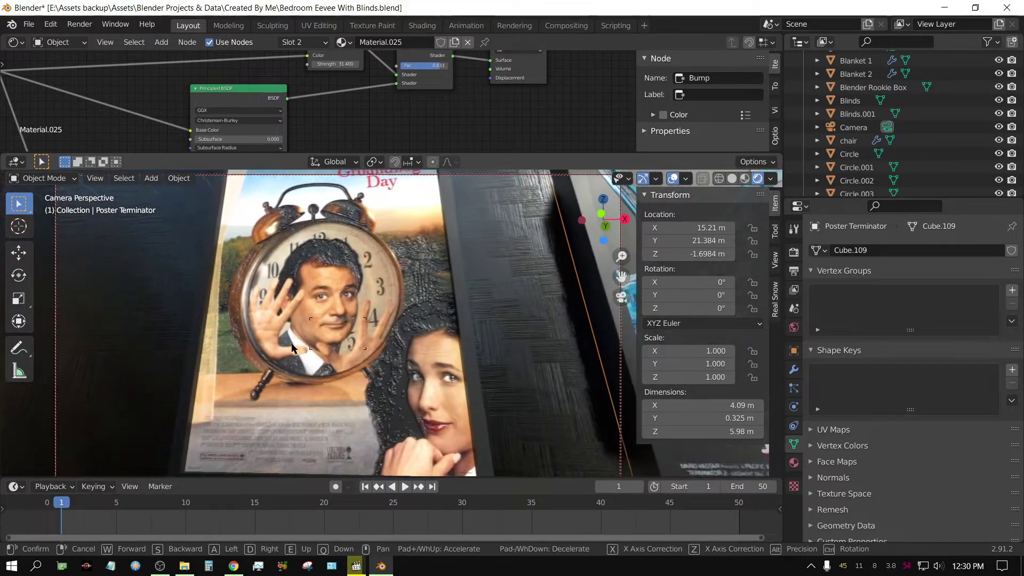
{"action": "key", "text": "w"}
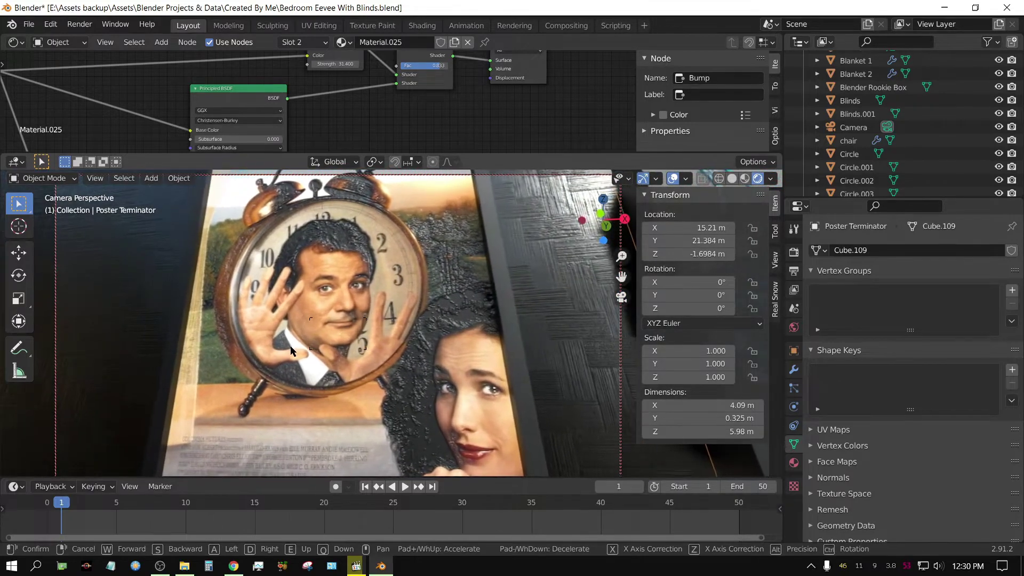
{"action": "left_click", "coordinate": [291, 349]}
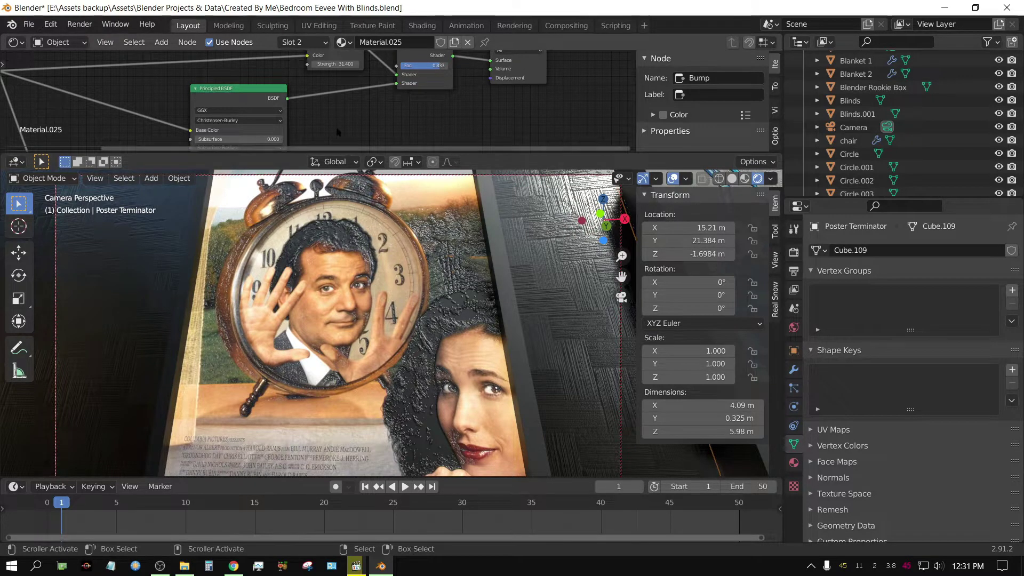
Select the Groundhog Day poster to examine its Emission and Mix Shader nodes, and shrink the shader editor to its header.
{"action": "left_click", "coordinate": [503, 272]}
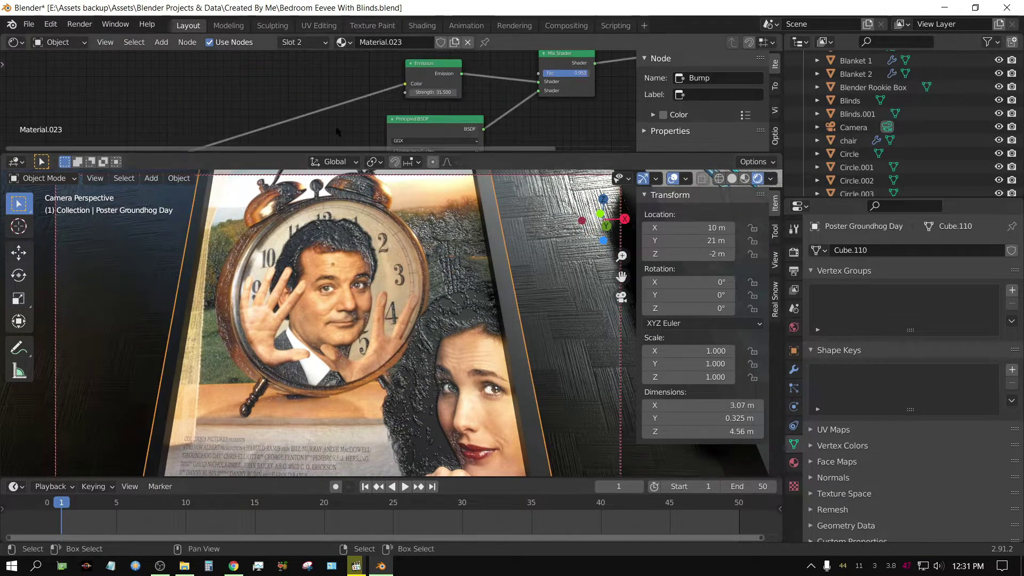
{"action": "middle_click_drag", "start_coordinate": [451, 111], "coordinate": [424, 143]}
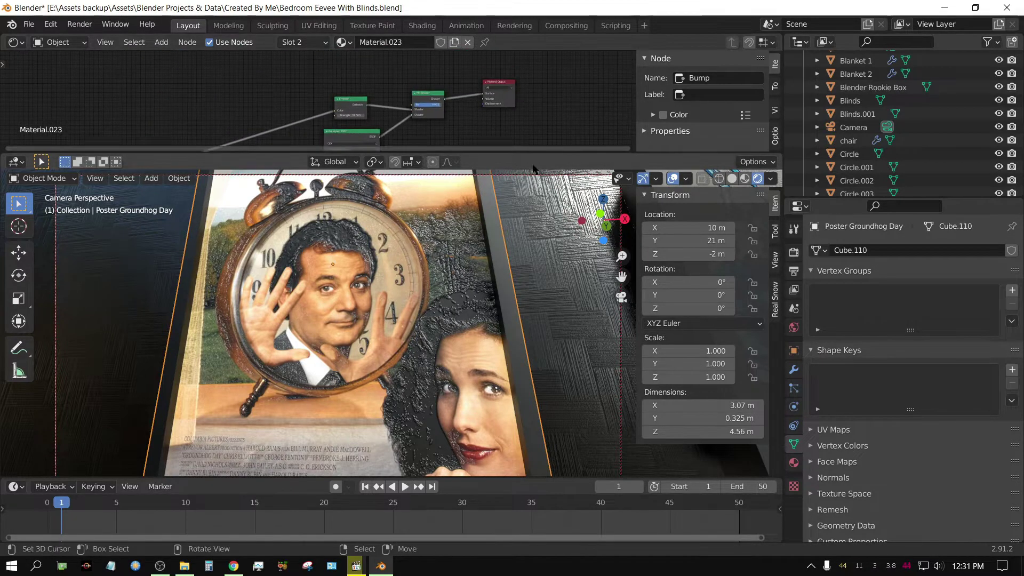
{"action": "left_click_drag", "start_coordinate": [517, 152], "coordinate": [514, 51]}
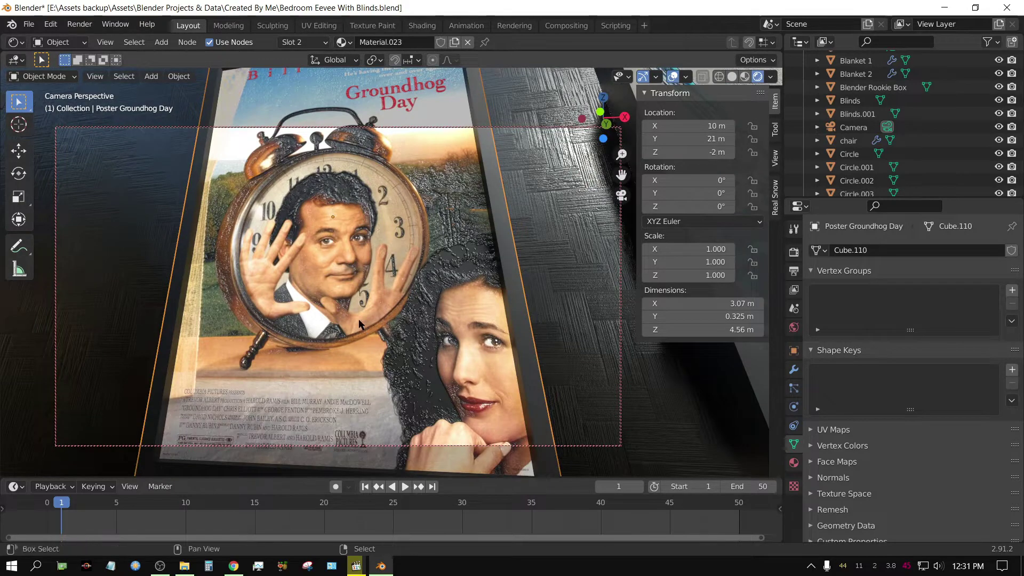
Back the camera away from the Groundhog Day poster to view both posters, their wall reflection and the bed.
{"action": "key", "text": "s"}
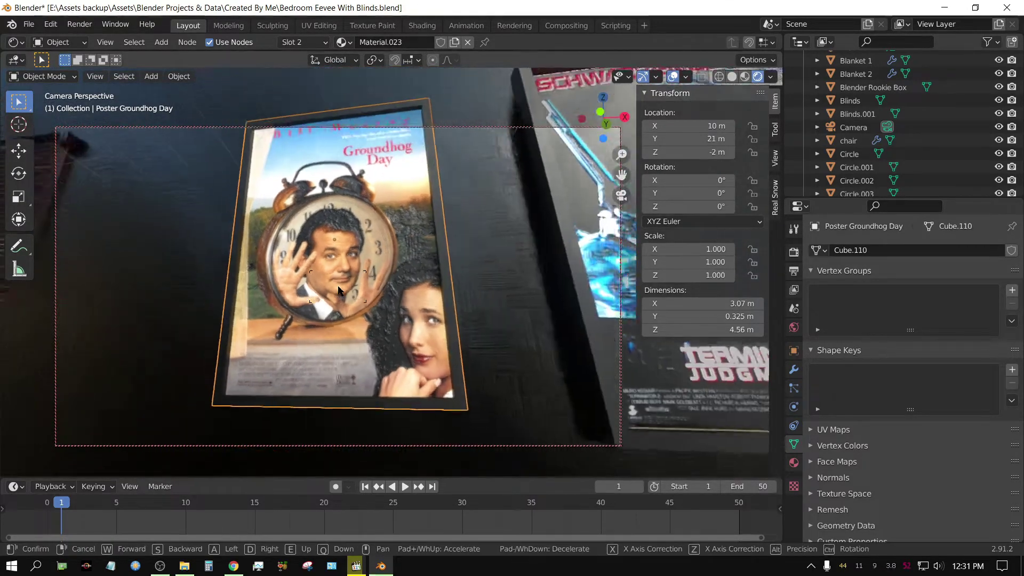
{"action": "key", "text": "s"}
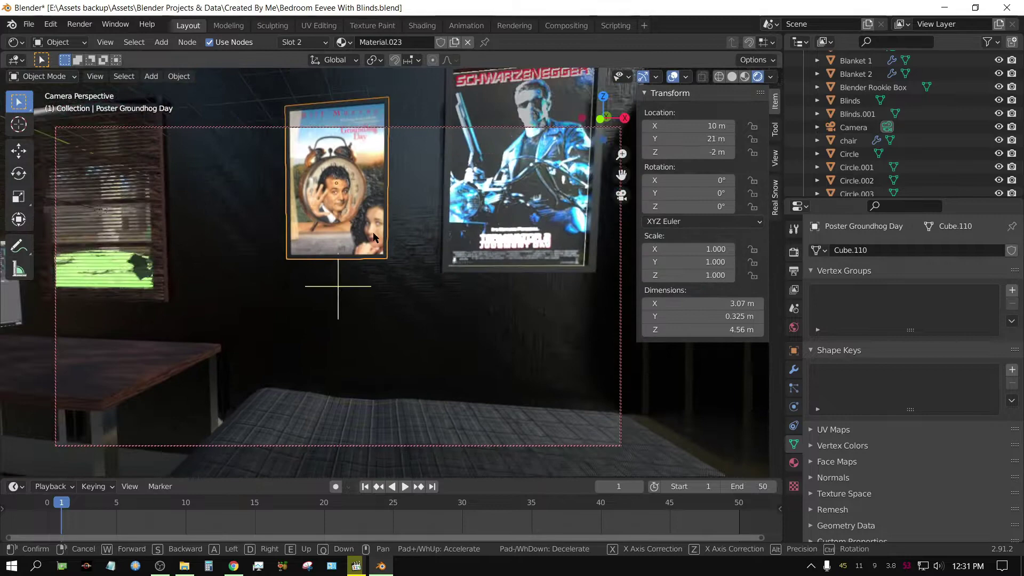
{"action": "key", "text": "s"}
{"action": "key", "text": "s"}
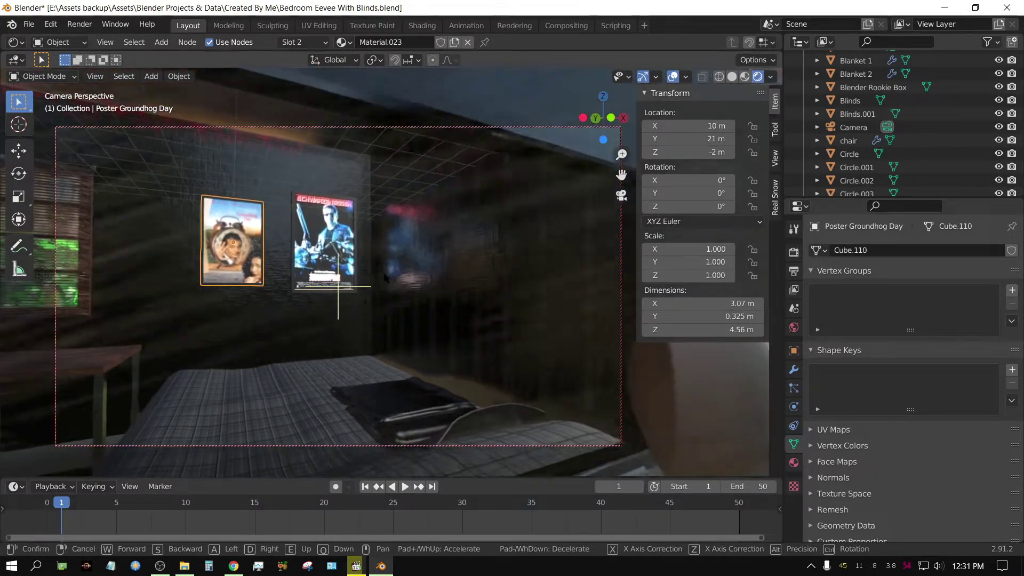
{"action": "key", "text": "w"}
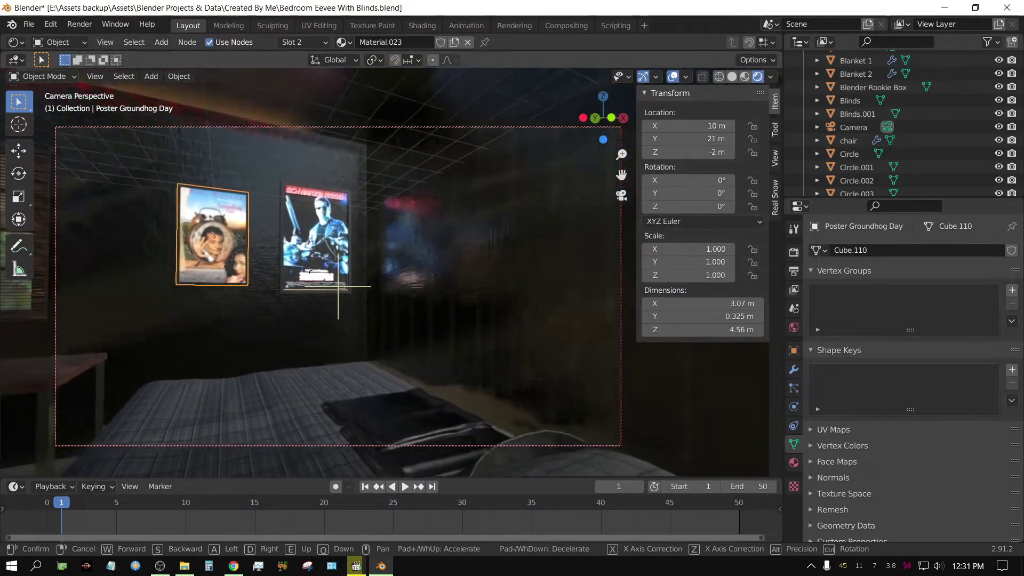
{"action": "key", "text": "s"}
{"action": "key", "text": "s"}
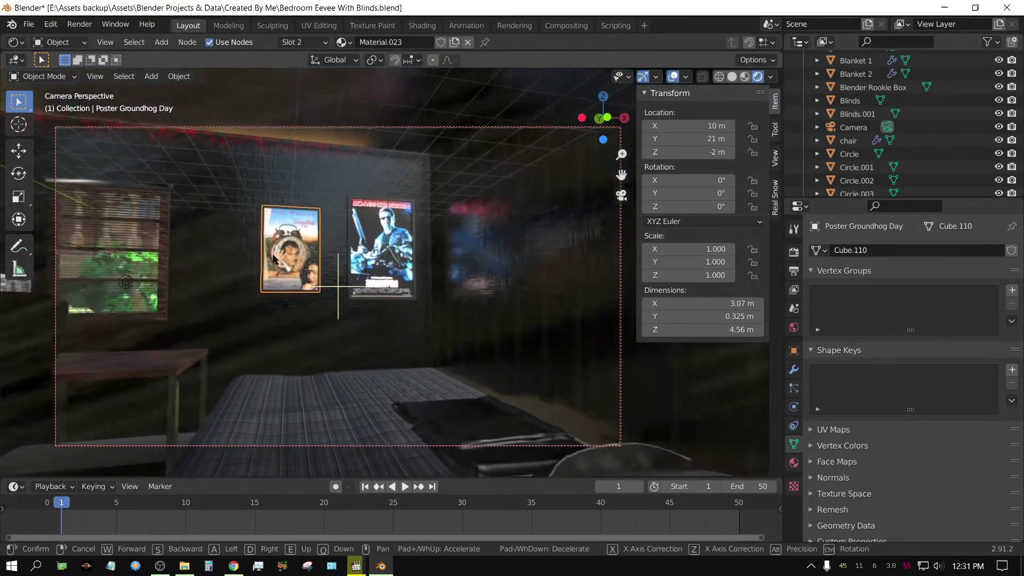
Turn the camera across the ceiling border, window blinds and posters towards the wall with the Avatar poster.
{"action": "mouse_move", "coordinate": [244, 241]}
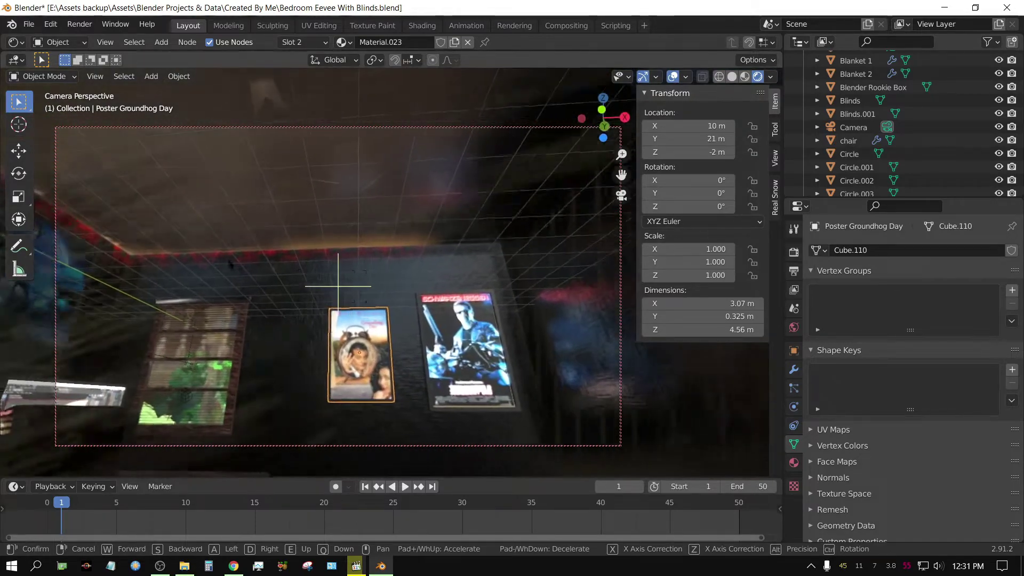
{"action": "mouse_move", "coordinate": [303, 365]}
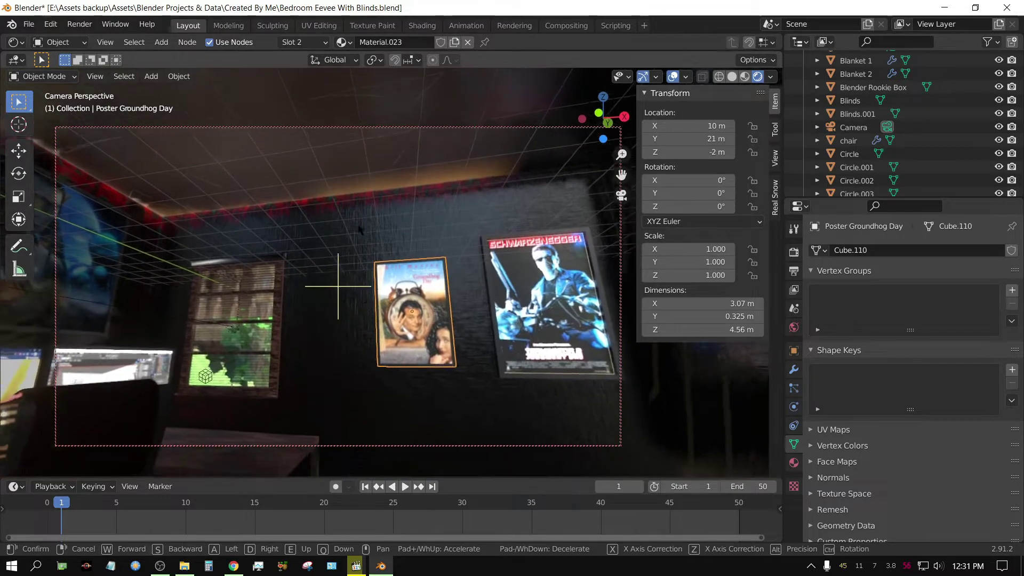
{"action": "mouse_move", "coordinate": [238, 265]}
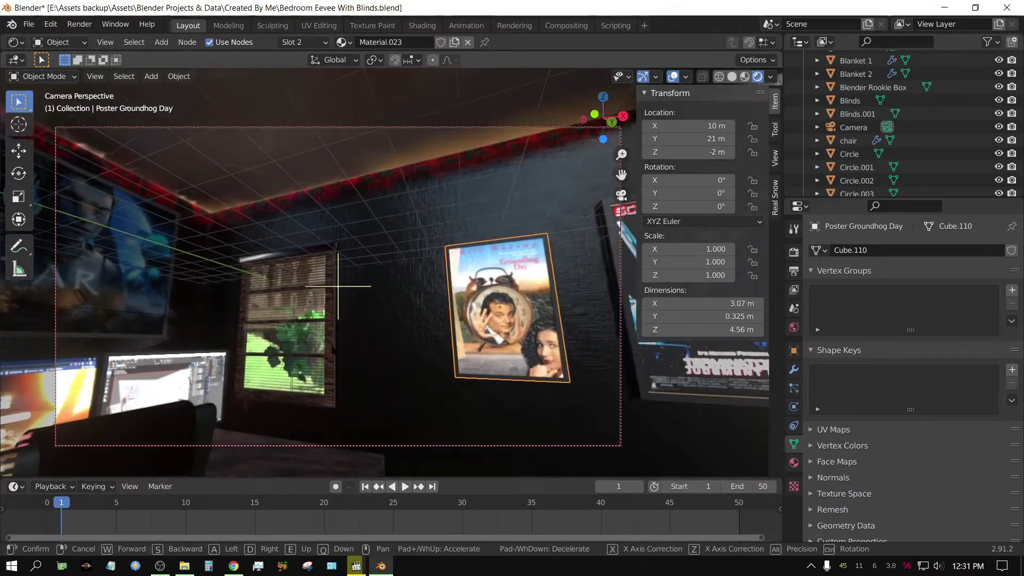
{"action": "mouse_move", "coordinate": [338, 286]}
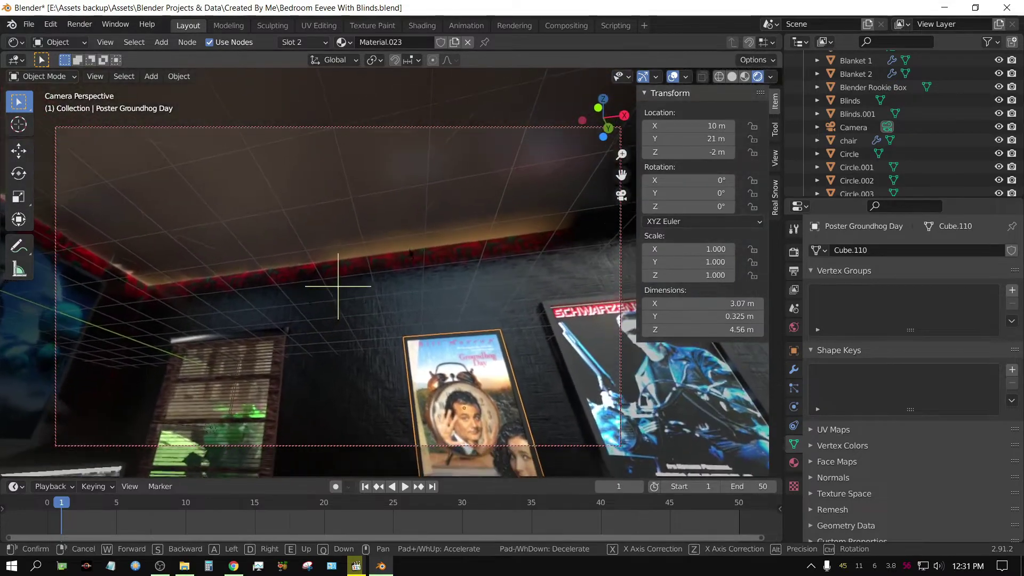
{"action": "mouse_move", "coordinate": [213, 323]}
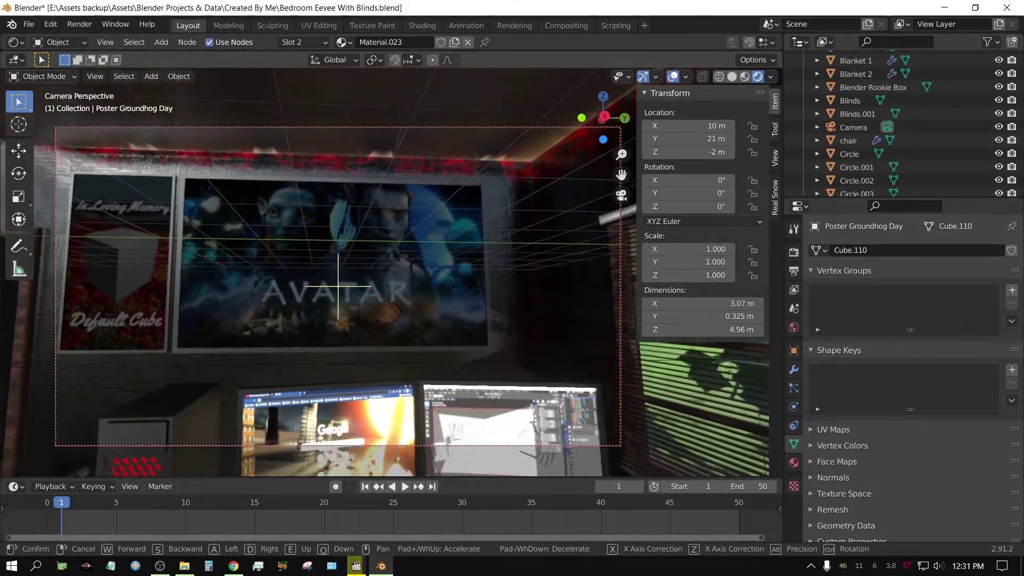
Move the camera closer to the Avatar poster and sideways to examine the Default Cube poster beside it.
{"action": "key", "text": "w"}
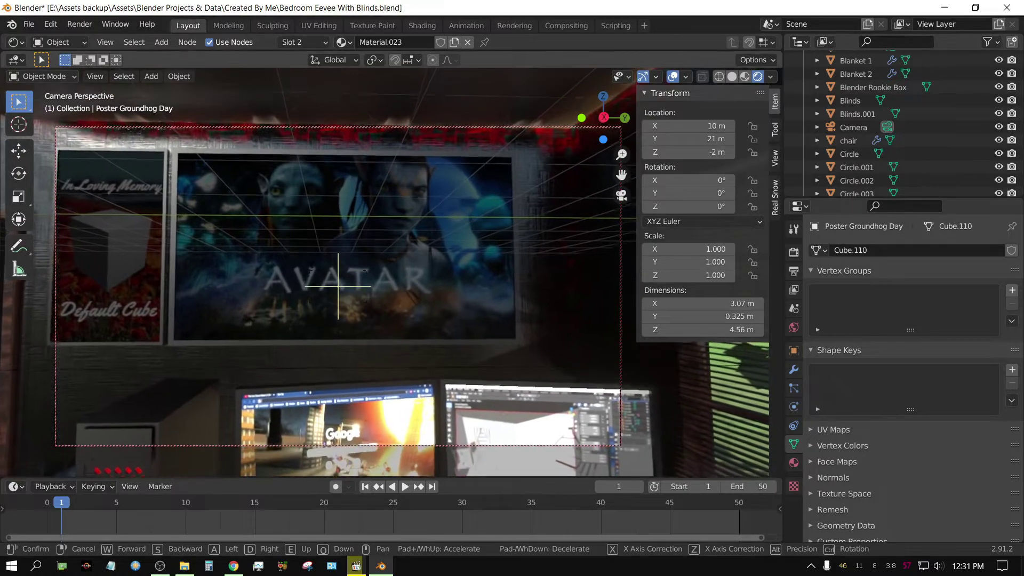
{"action": "key", "text": "w"}
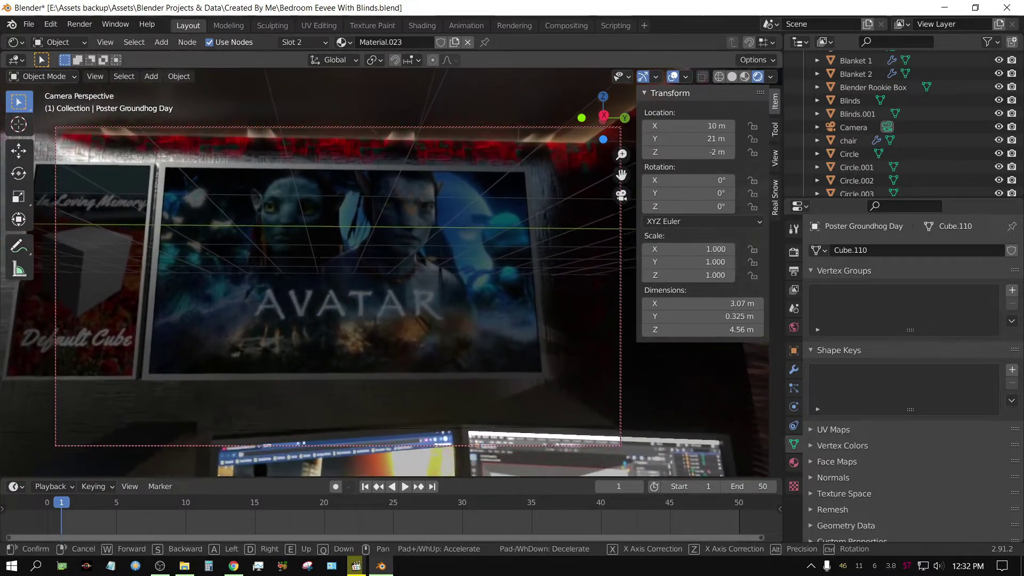
{"action": "key", "text": "w"}
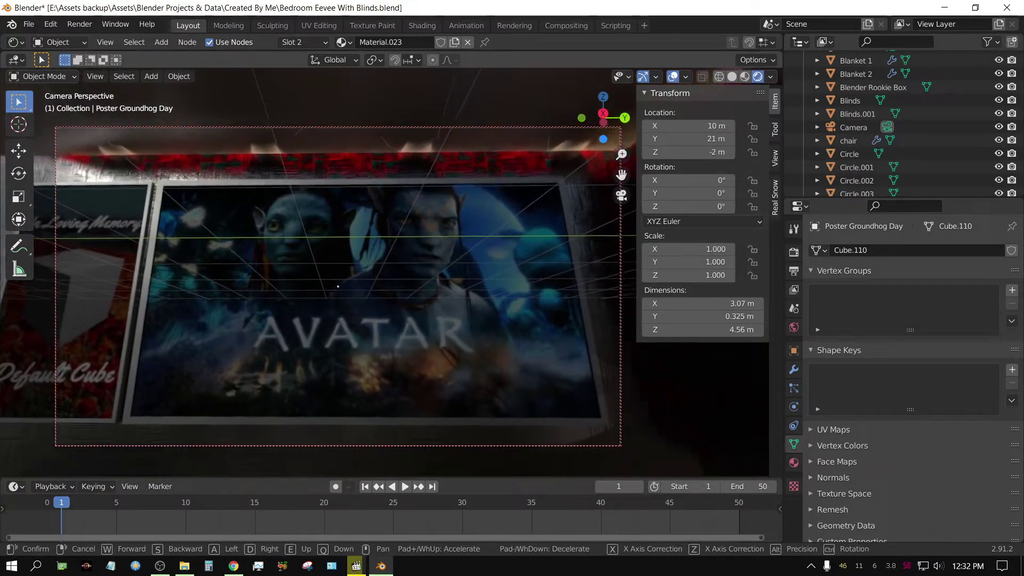
{"action": "key", "text": "d"}
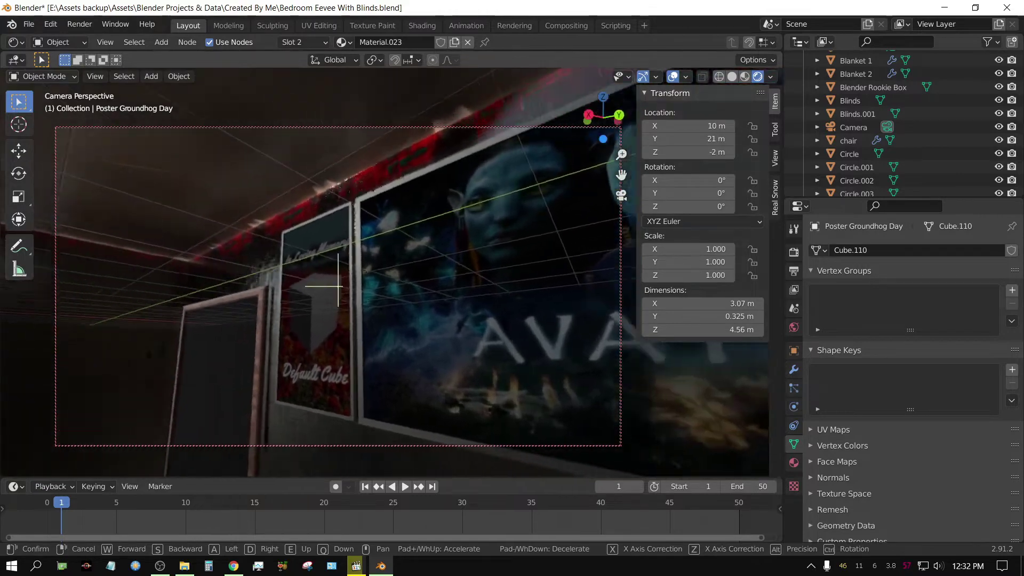
Turn the camera to the metal shelf by the bed and look up at the ceiling above its wine glasses.
{"action": "key", "text": "d"}
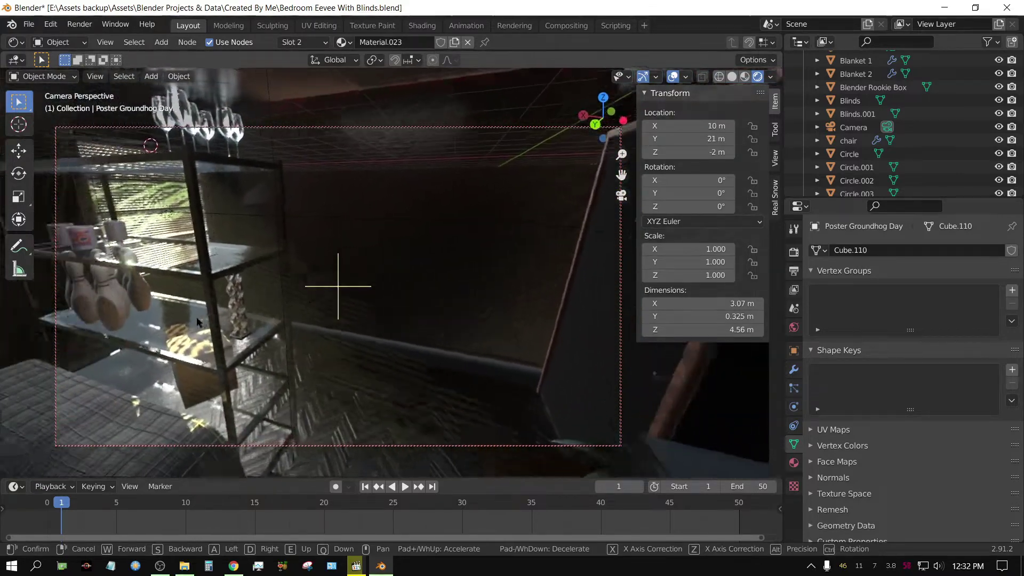
{"action": "key", "text": "w"}
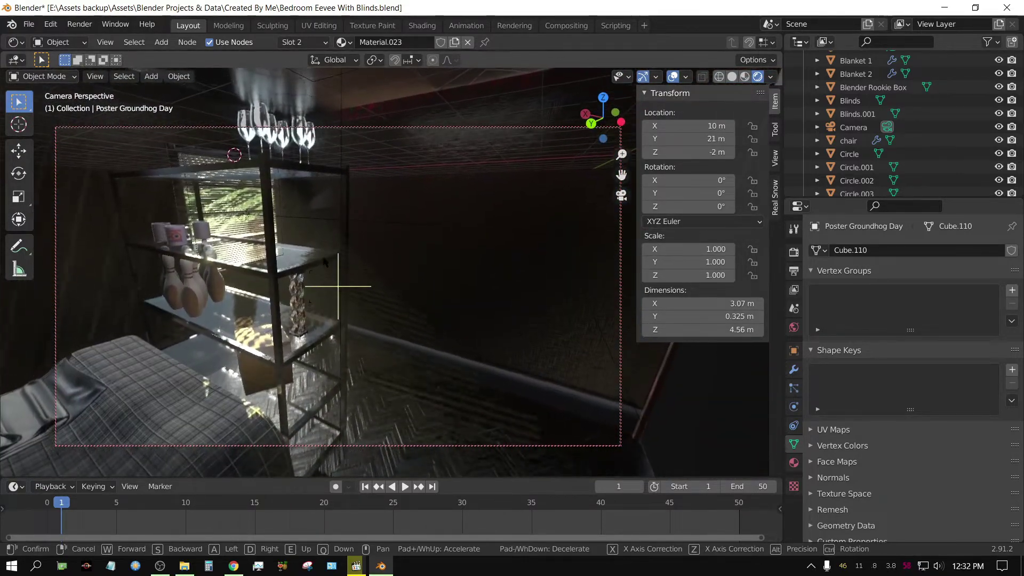
{"action": "key", "text": "w"}
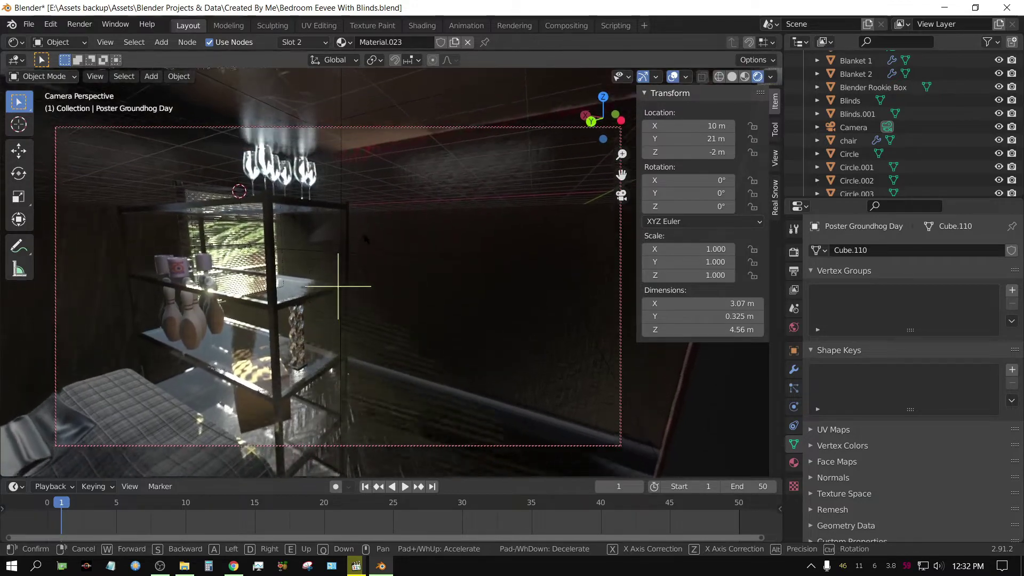
{"action": "key", "text": "w"}
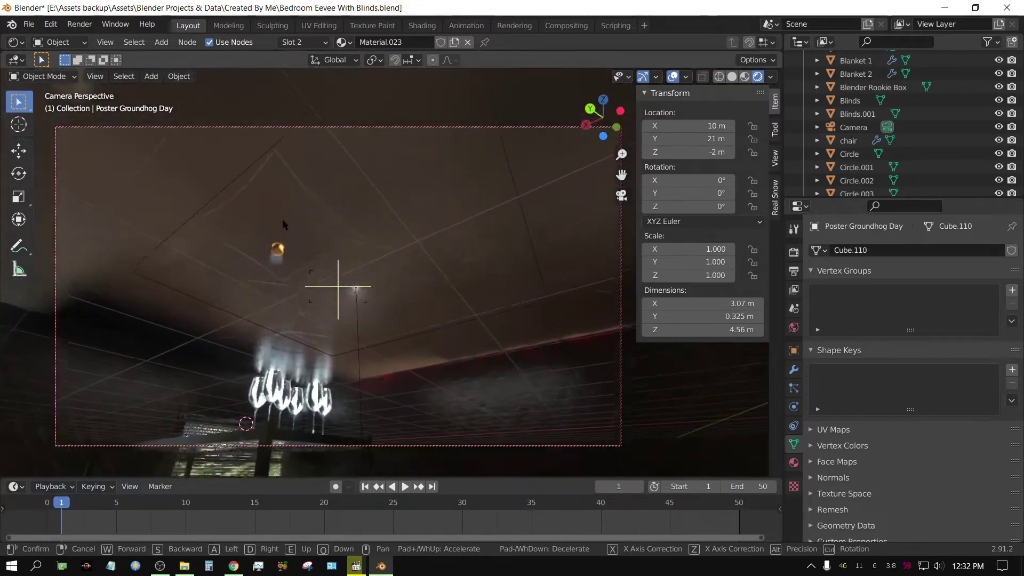
Fly the camera through the wine glasses on top of the shelf and down towards the bowling pins.
{"action": "key", "text": "w"}
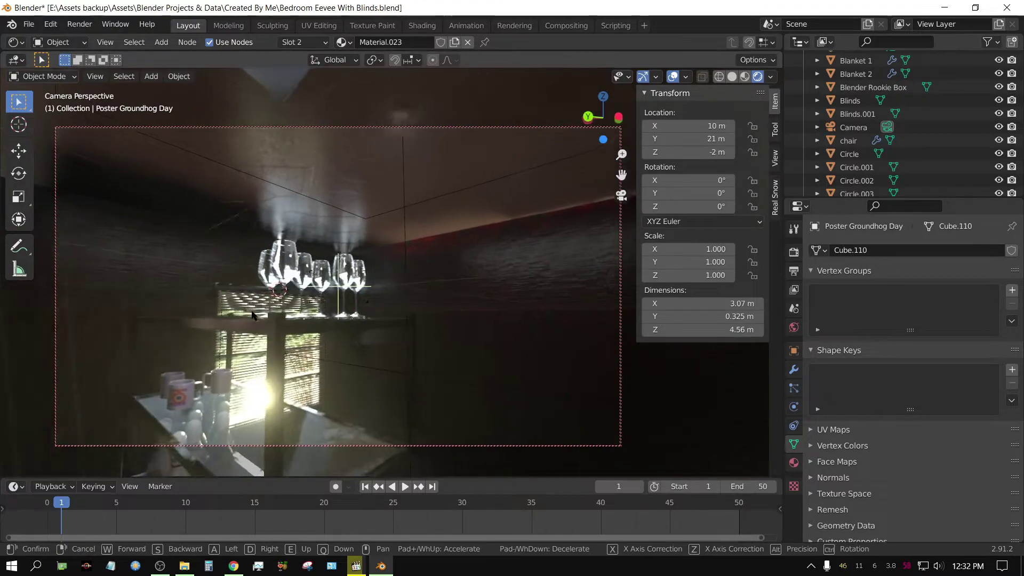
{"action": "key", "text": "w"}
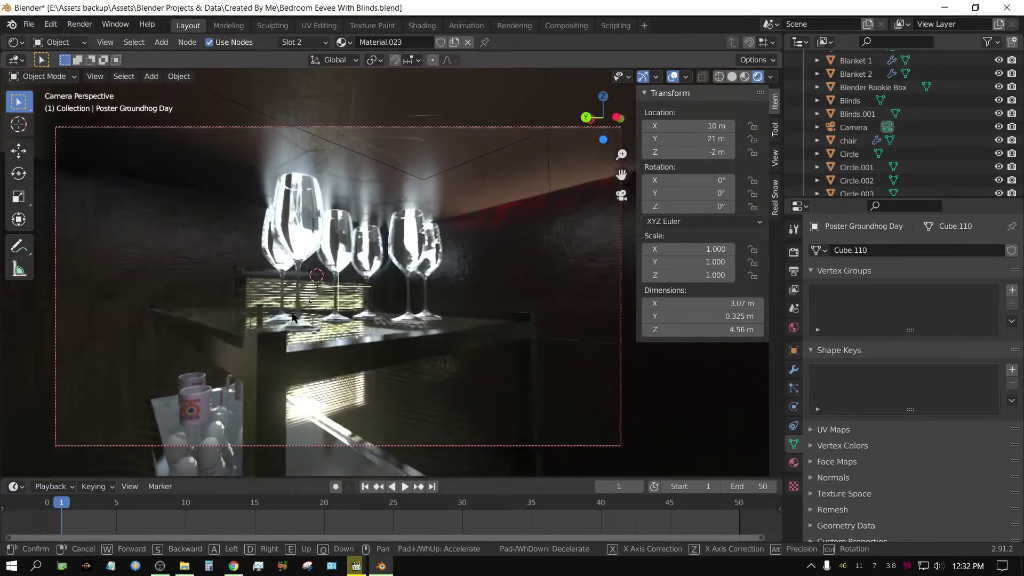
{"action": "key", "text": "w"}
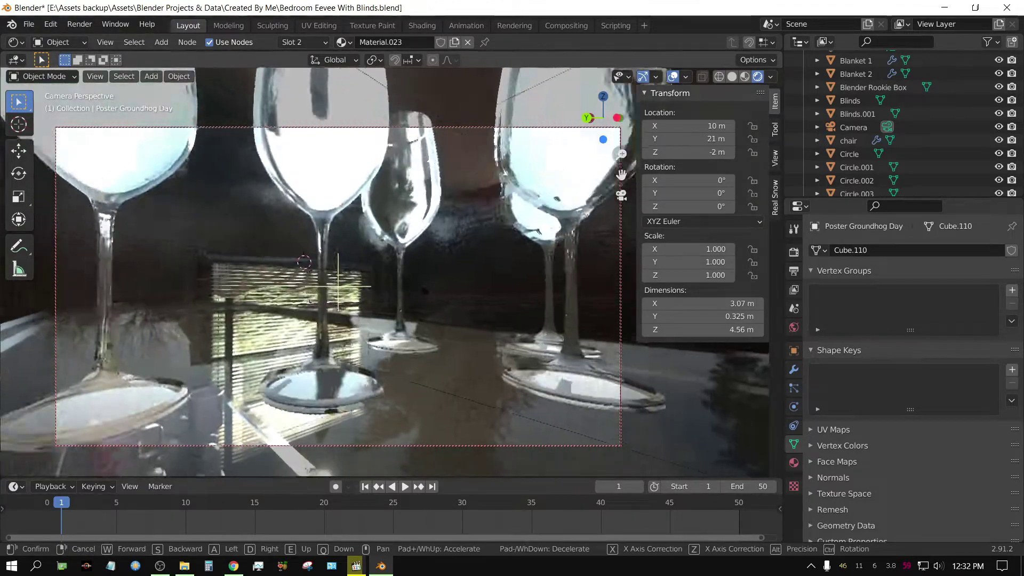
{"action": "key", "text": "w"}
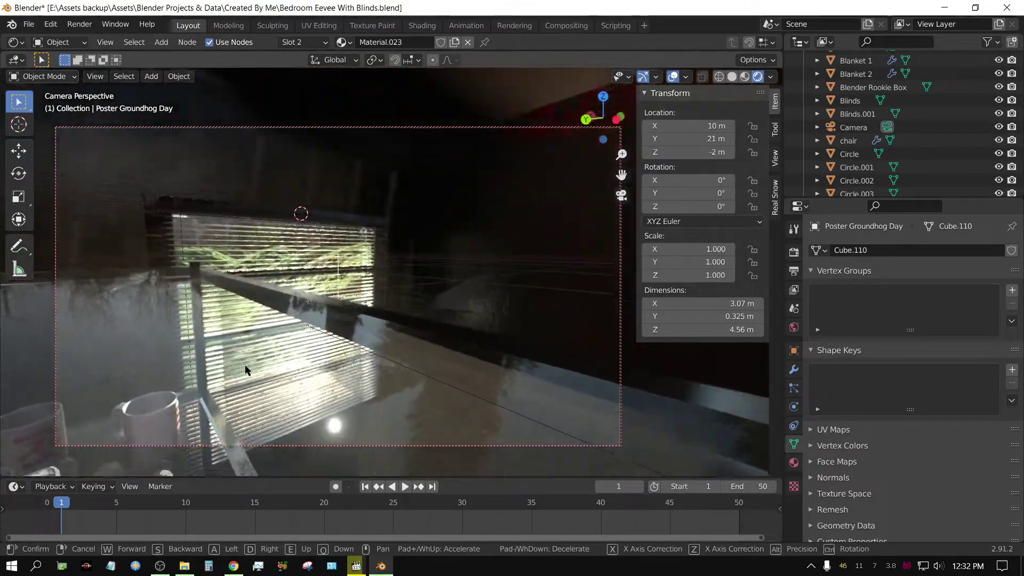
{"action": "key", "text": "w"}
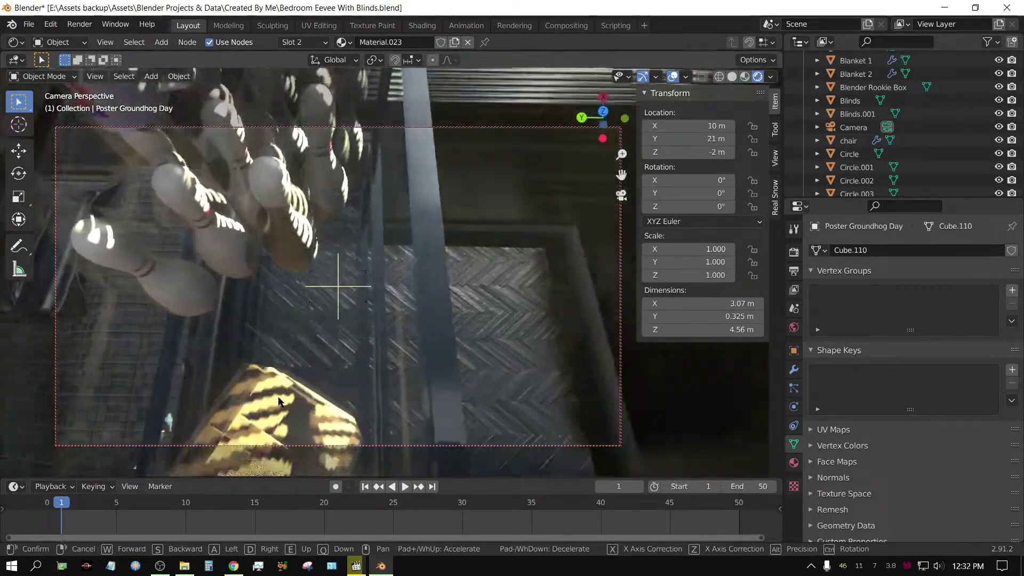
Fly the camera through the metal shelf to examine its bowling pins, the box below and the herringbone floor.
{"action": "key", "text": "w"}
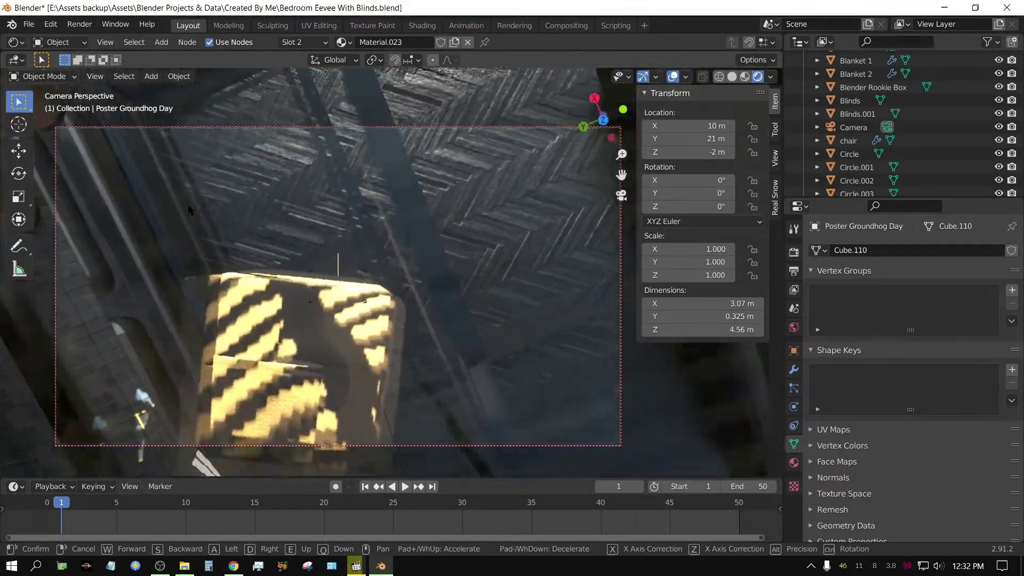
{"action": "key", "text": "w"}
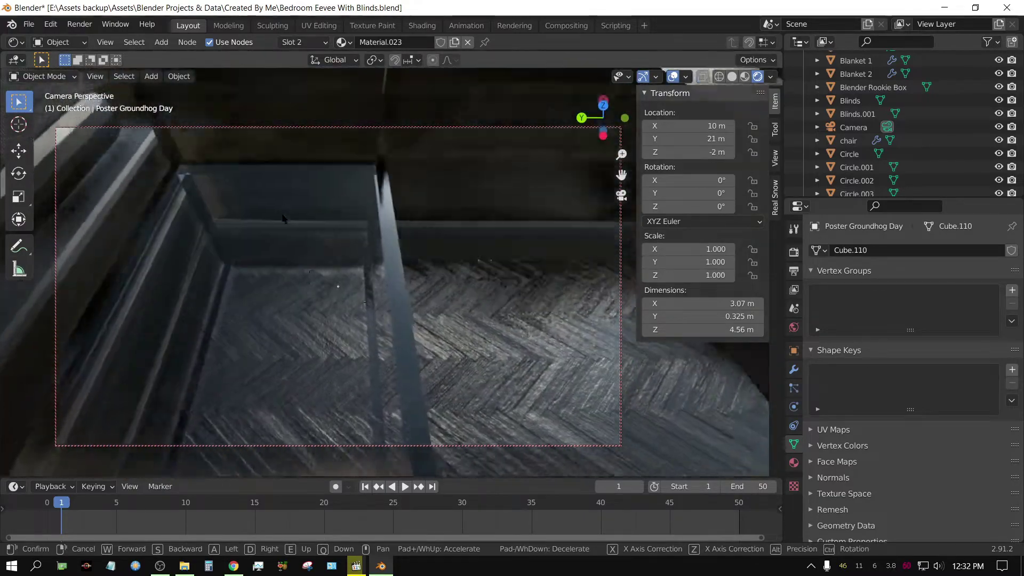
{"action": "key", "text": "w"}
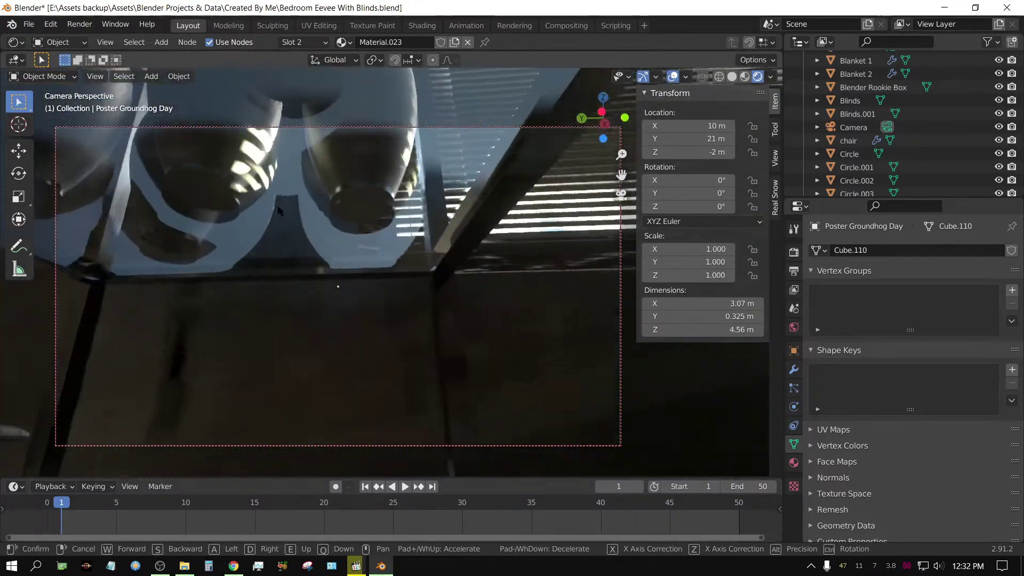
{"action": "key", "text": "w"}
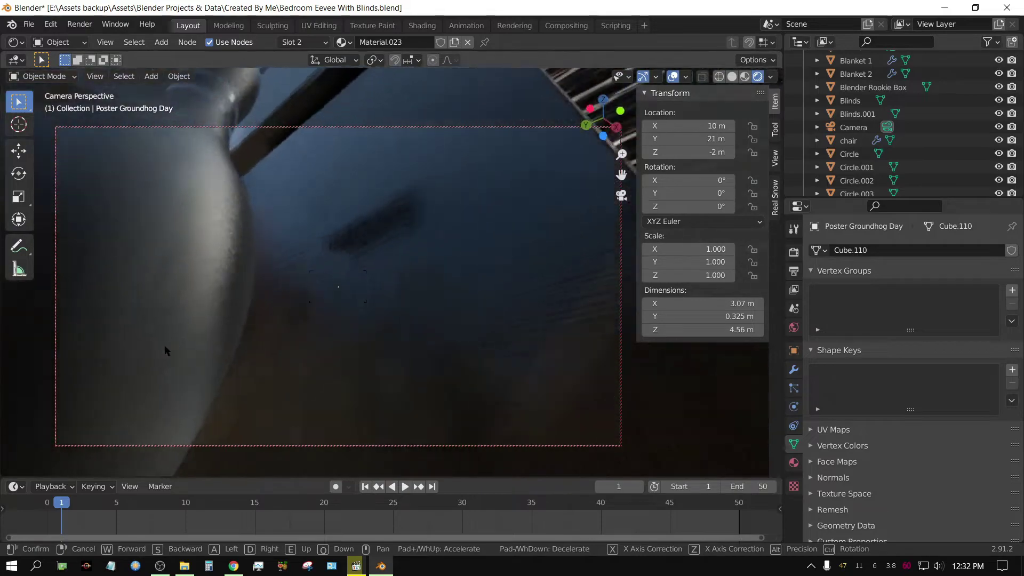
Turn the camera back to the room and fly it past the bed towards the desk and red-lit computer.
{"action": "key", "text": "w"}
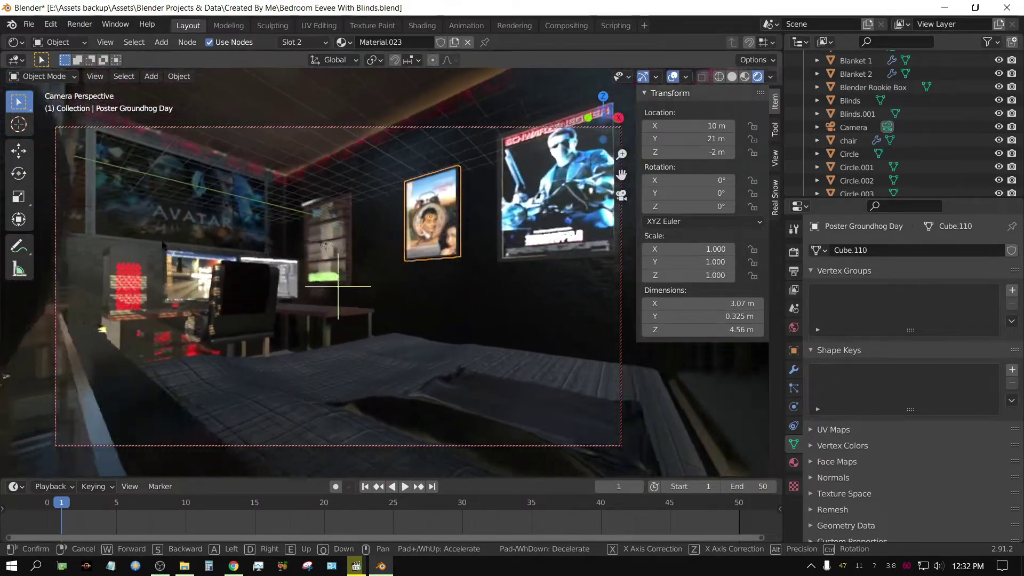
{"action": "key", "text": "w"}
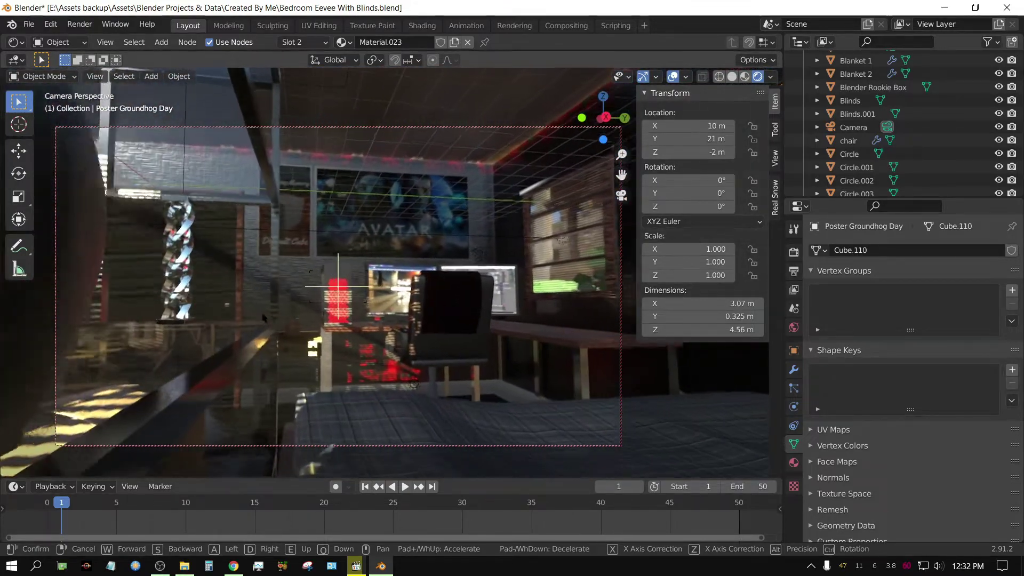
{"action": "key", "text": "w"}
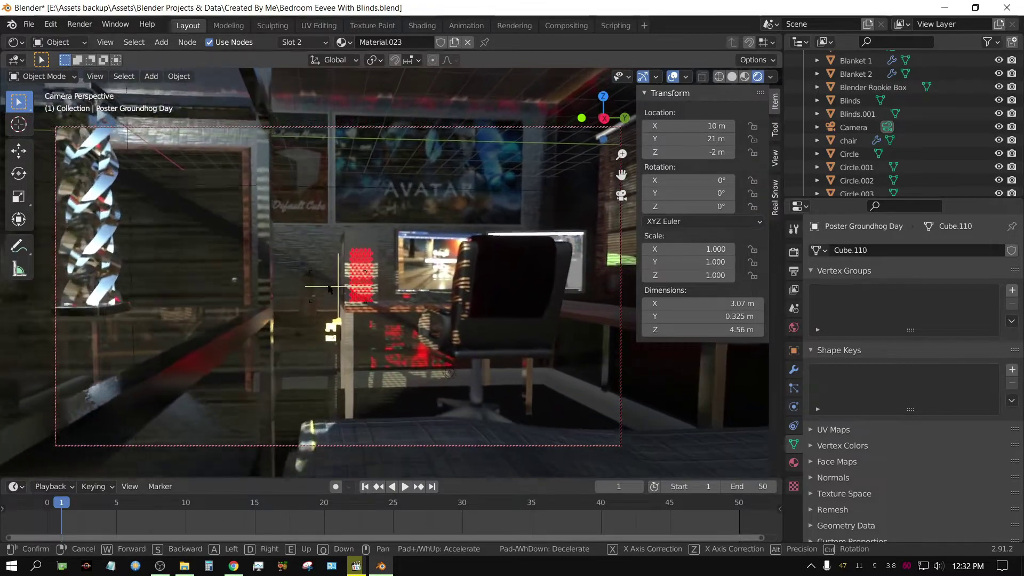
{"action": "key", "text": "w"}
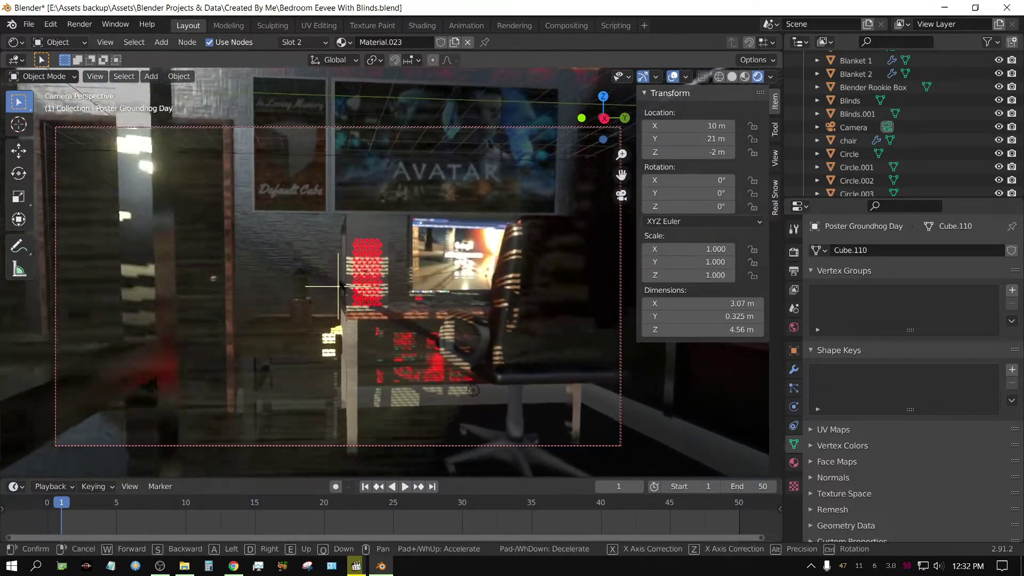
{"action": "key", "text": "w"}
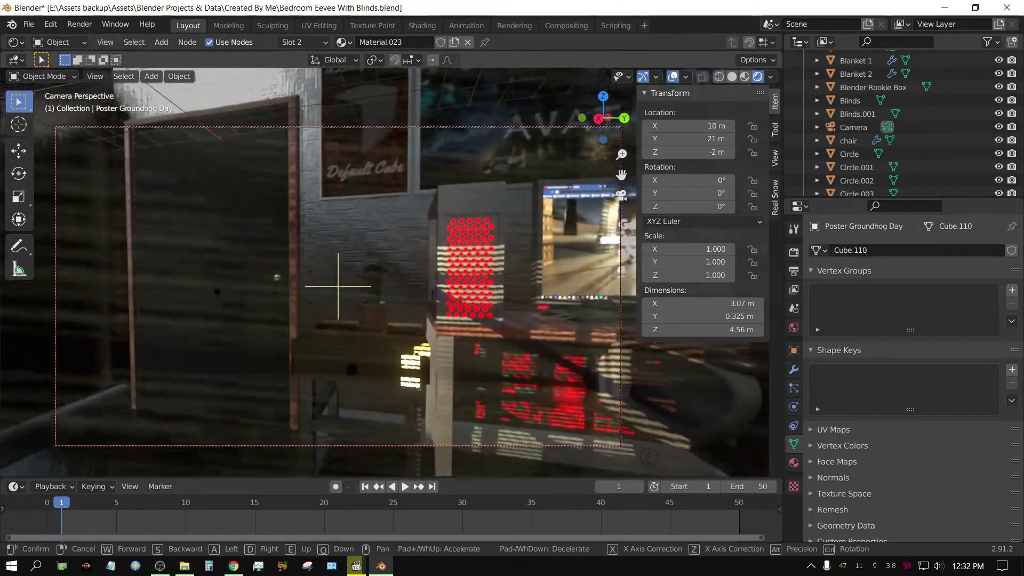
Move the camera past the door to the potted plant and up to the graphics cards inside the computer case.
{"action": "key", "text": "w"}
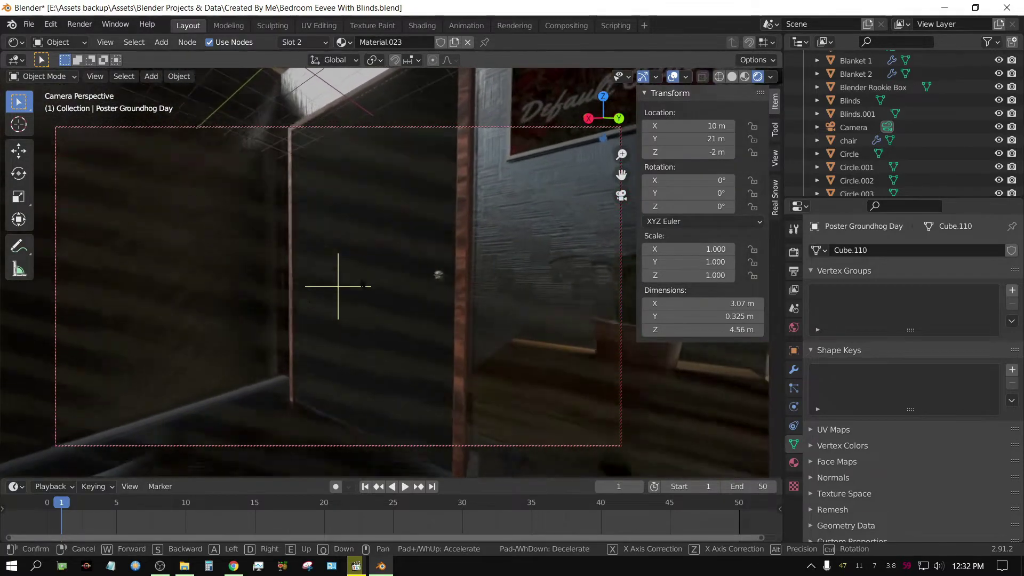
{"action": "key", "text": "w"}
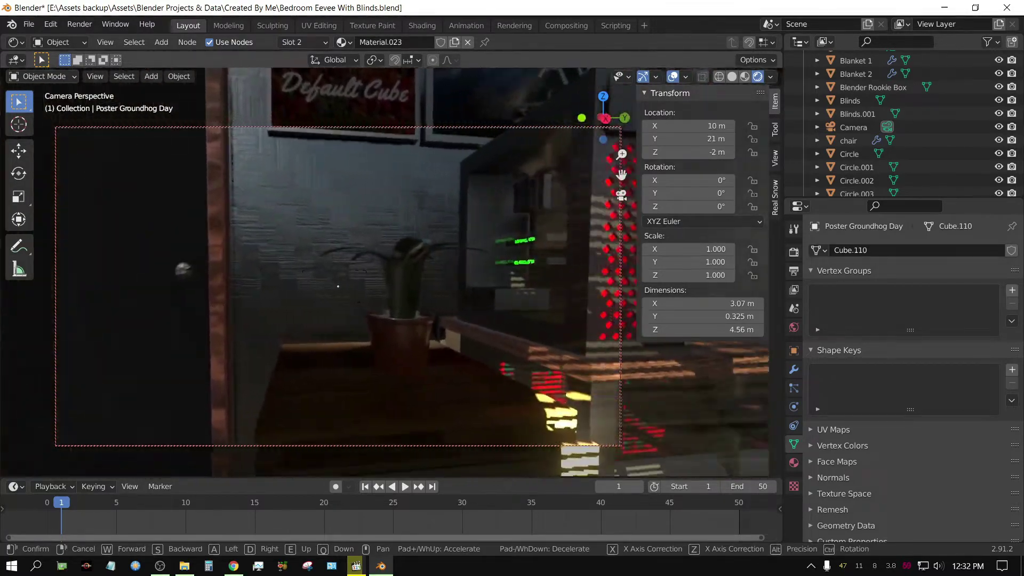
{"action": "key", "text": "w"}
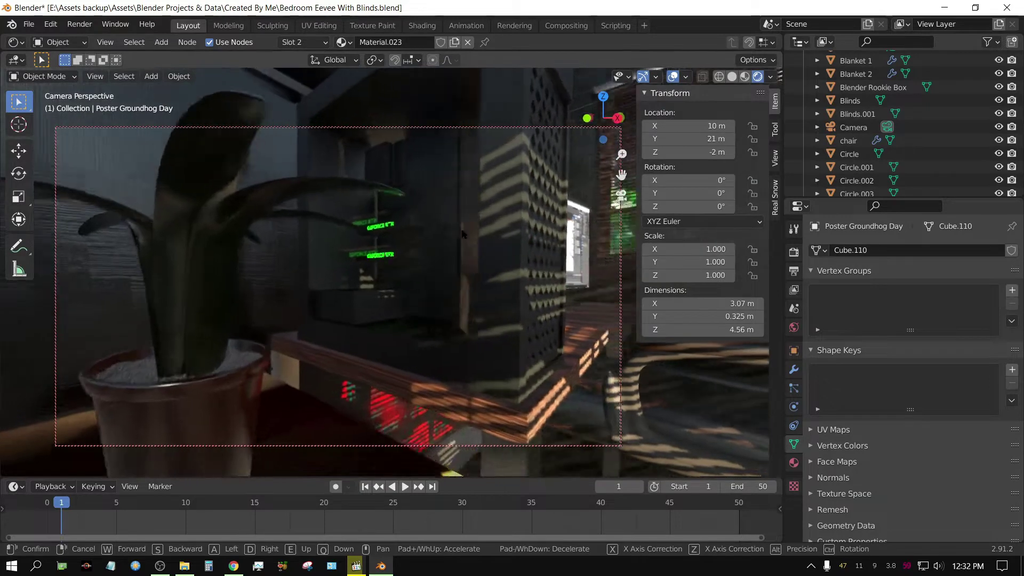
{"action": "key", "text": "w"}
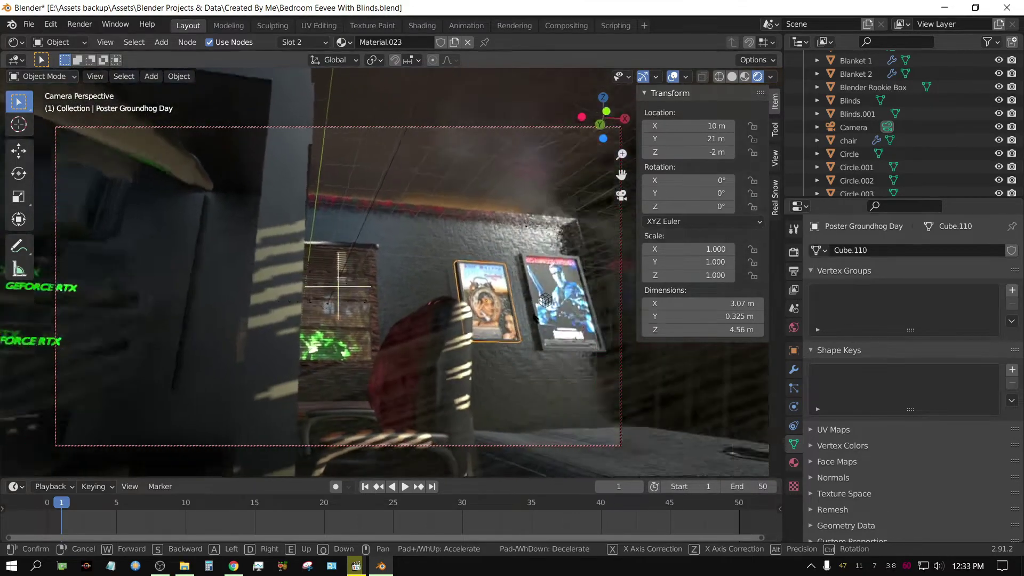
Turn the camera from beside the computer to view the window, chair, posters, bed and metal shelf.
{"action": "mouse_move", "coordinate": [535, 329]}
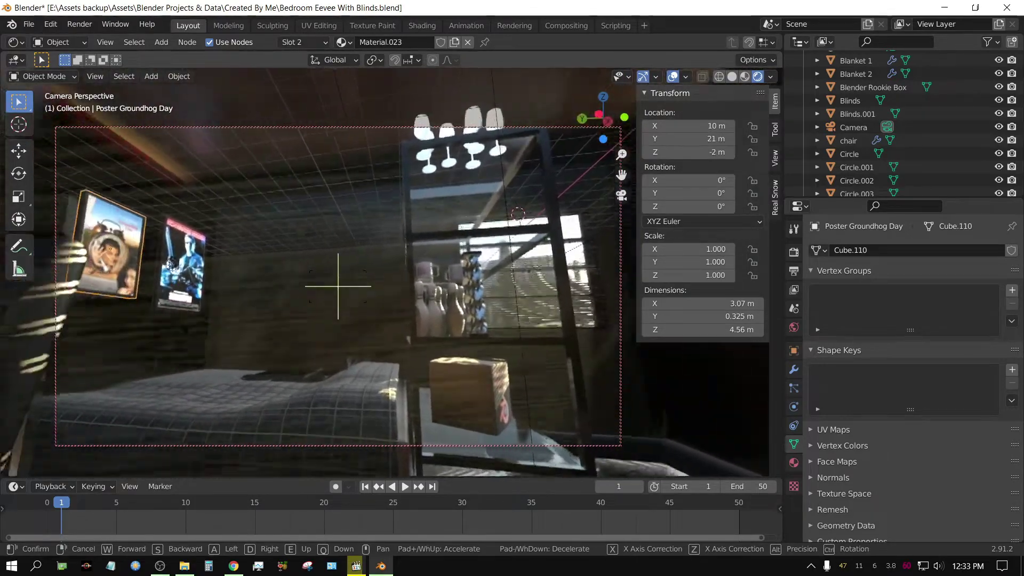
{"action": "mouse_move", "coordinate": [348, 310]}
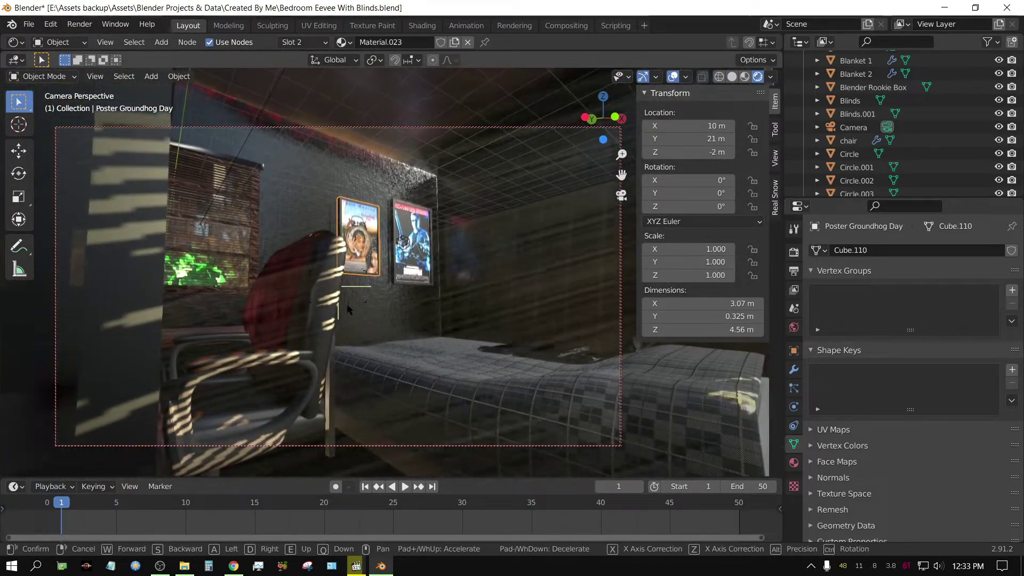
{"action": "scroll", "coordinate": [352, 292], "scroll_direction": "up", "scroll_amount": 2}
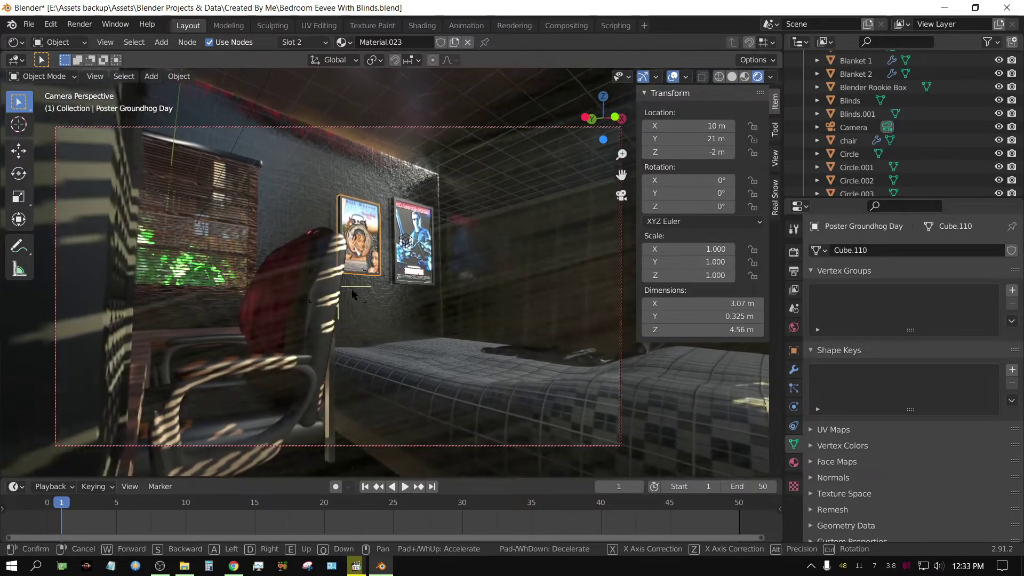
{"action": "mouse_move", "coordinate": [557, 288]}
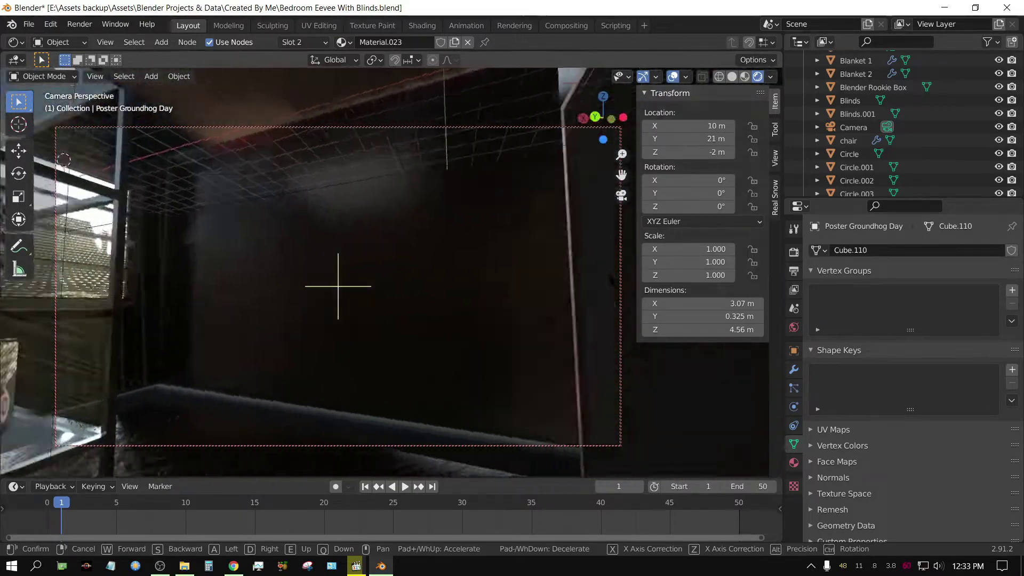
Turn the camera to the door, examine its knob and wooden frame up close, and fly outside the room.
{"action": "mouse_move", "coordinate": [309, 269]}
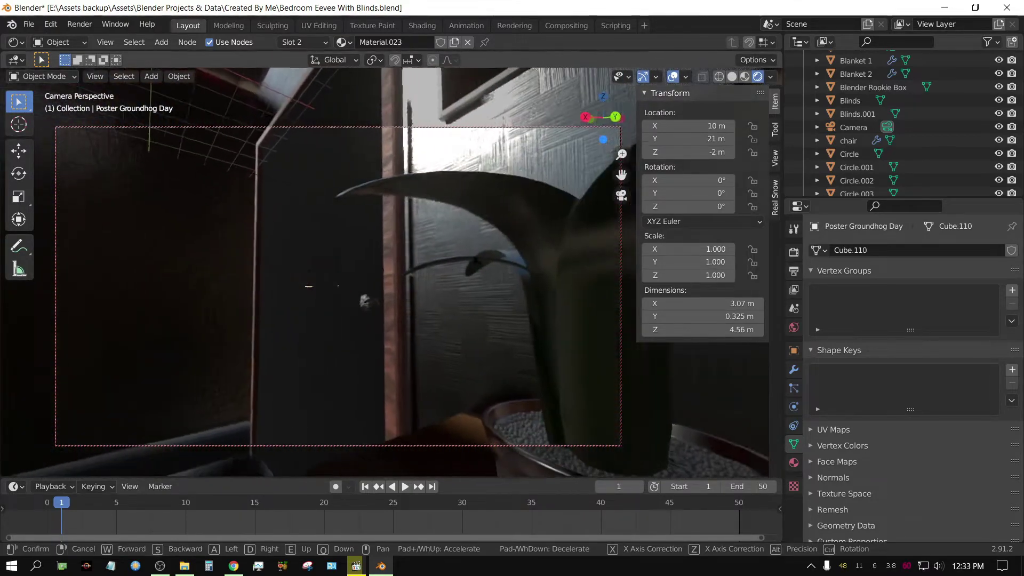
{"action": "mouse_move", "coordinate": [392, 307]}
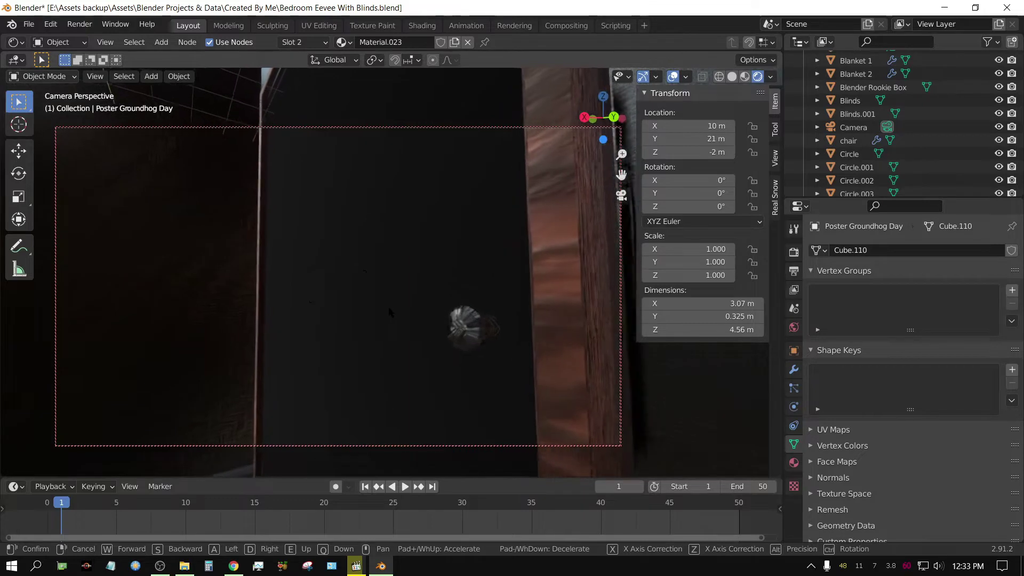
{"action": "mouse_move", "coordinate": [338, 287]}
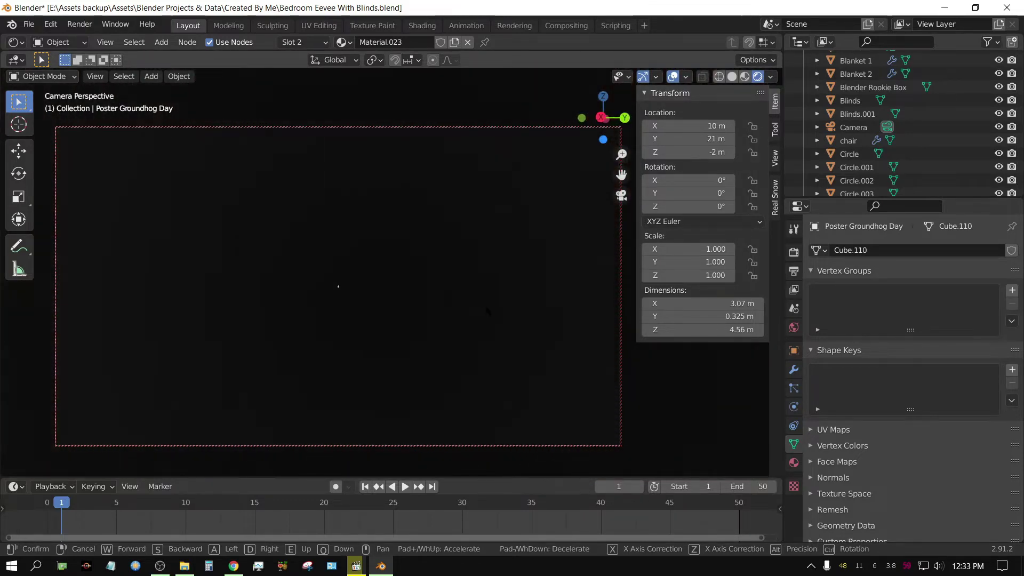
{"action": "mouse_move", "coordinate": [506, 306]}
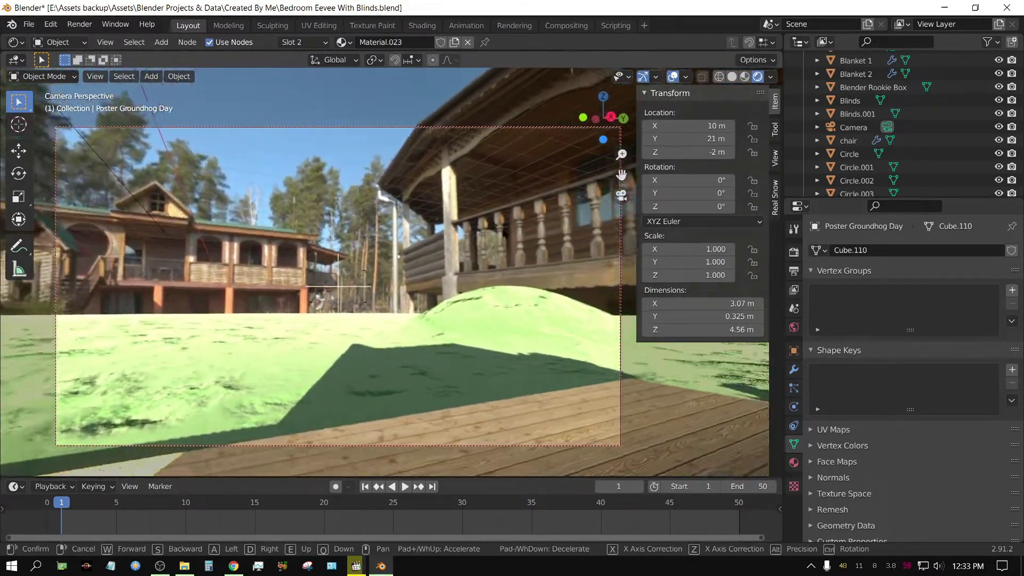
Look around the exterior at the background houses, grassy mounds and trees, and move the camera along the wooden deck.
{"action": "mouse_move", "coordinate": [443, 257]}
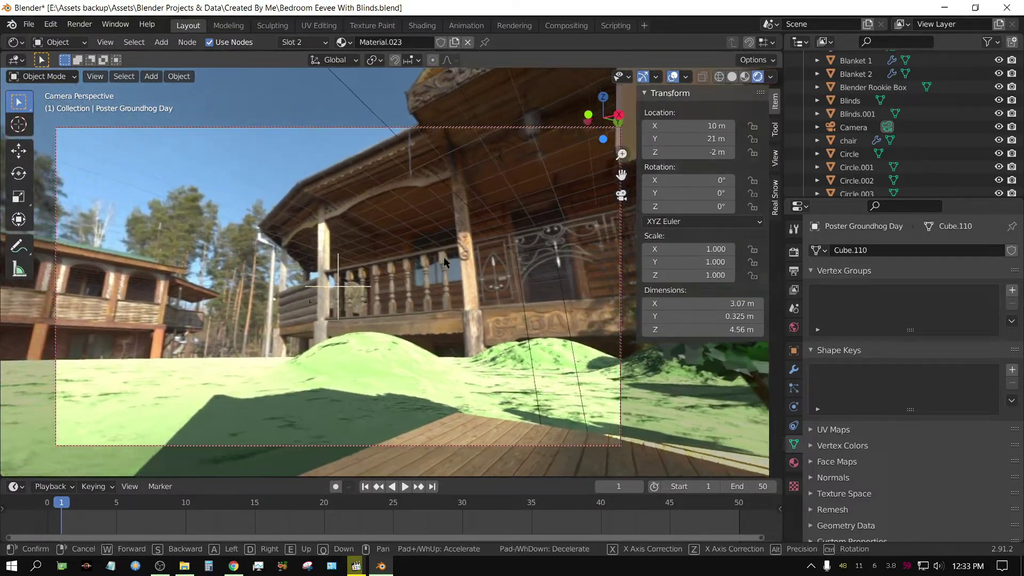
{"action": "mouse_move", "coordinate": [376, 379]}
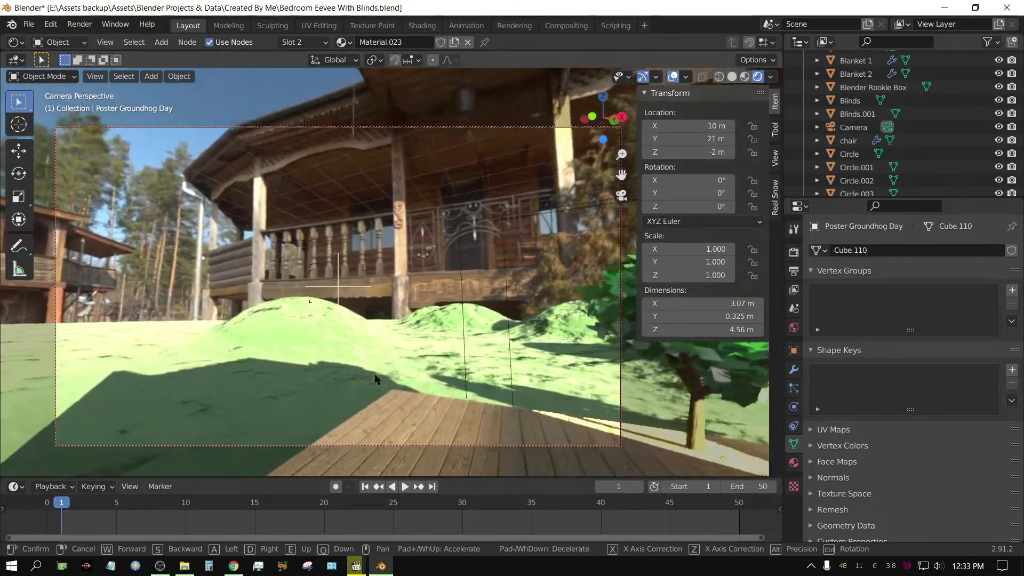
{"action": "mouse_move", "coordinate": [201, 370]}
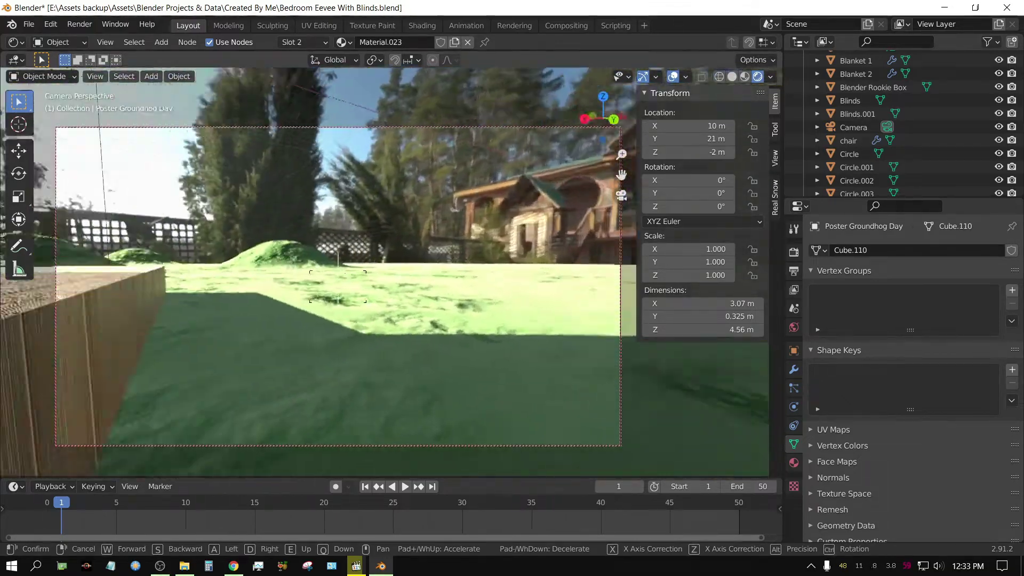
{"action": "key", "text": "w"}
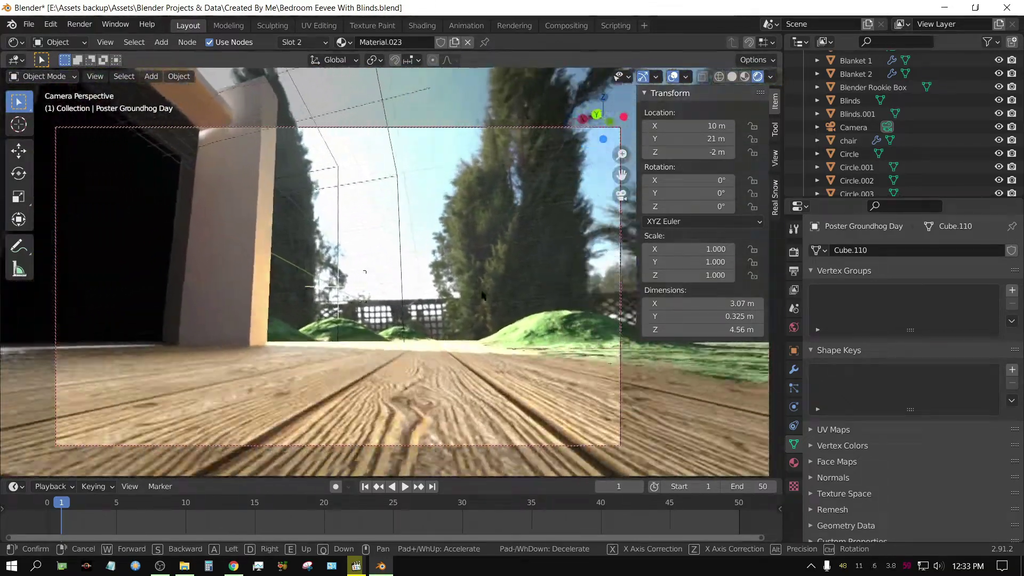
{"action": "mouse_move", "coordinate": [425, 301]}
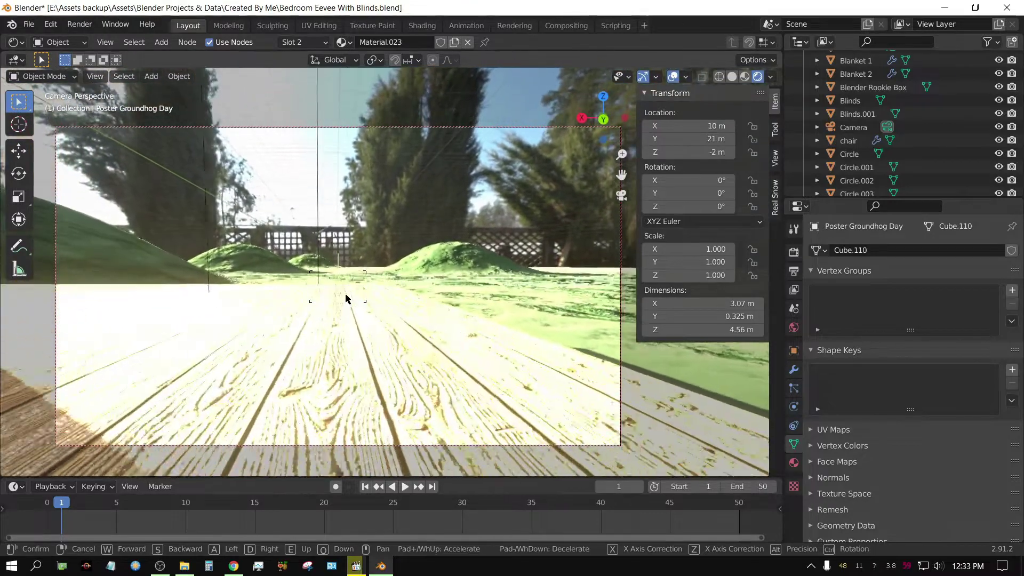